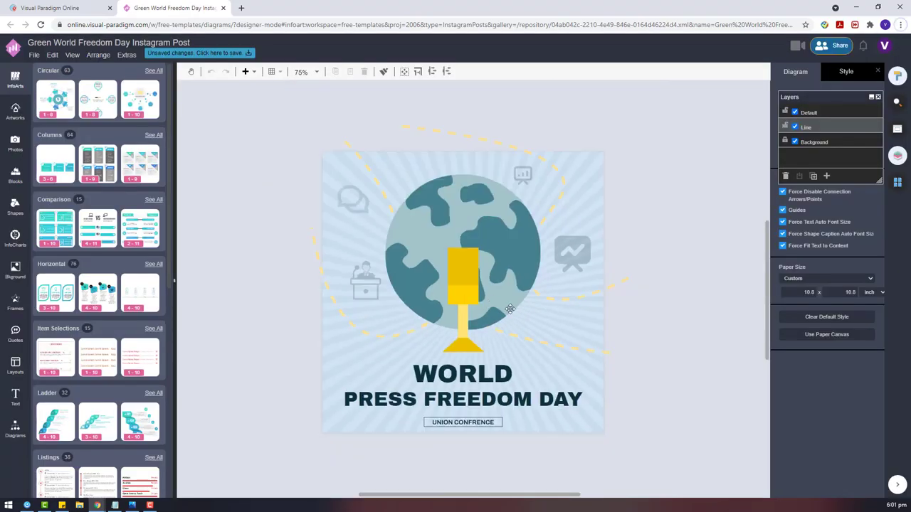
Move the globe off the page and delete all other selectable artwork, icons, dashed lines and text from the template.
{"action": "scroll", "coordinate": [676, 427], "scroll_direction": "down", "scroll_amount": 3}
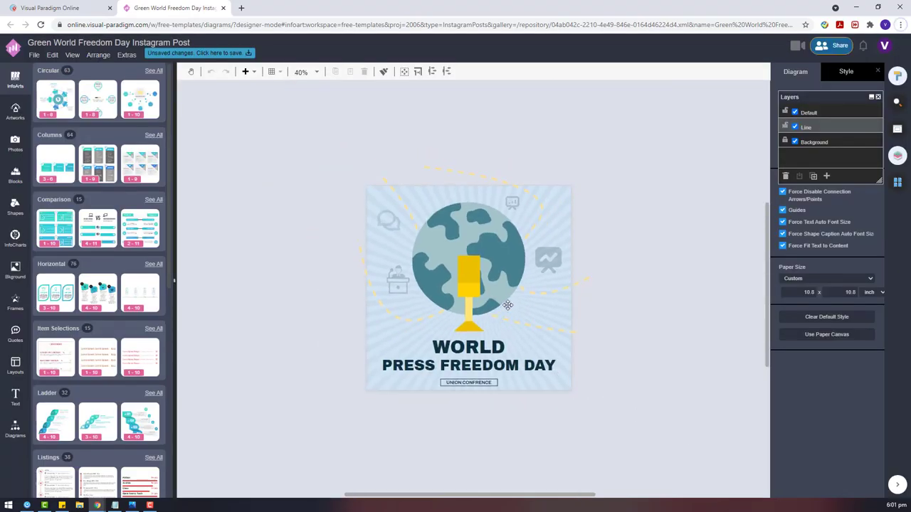
{"action": "left_click_drag", "start_coordinate": [501, 257], "coordinate": [718, 299]}
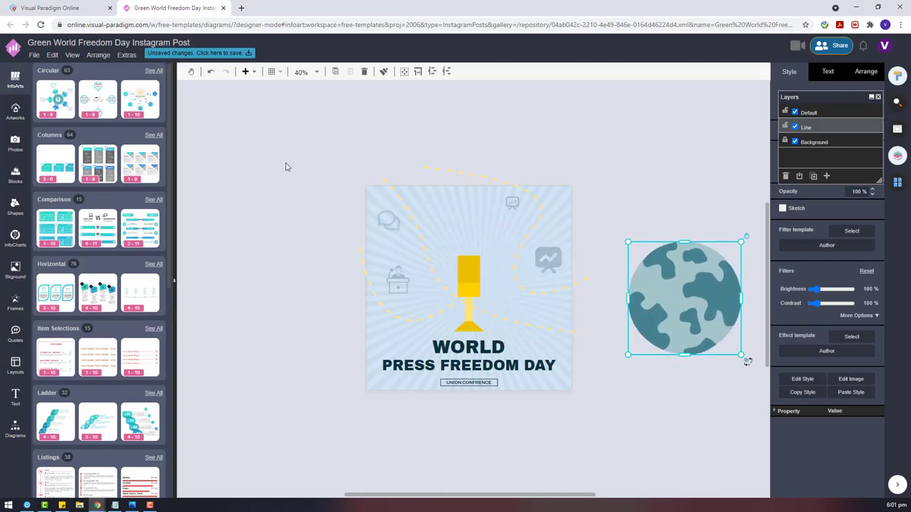
{"action": "left_click_drag", "start_coordinate": [291, 145], "coordinate": [593, 441]}
{"action": "key", "text": "Delete"}
Delete the Background and Line layers, keeping only the Default layer.
{"action": "left_click", "coordinate": [809, 144]}
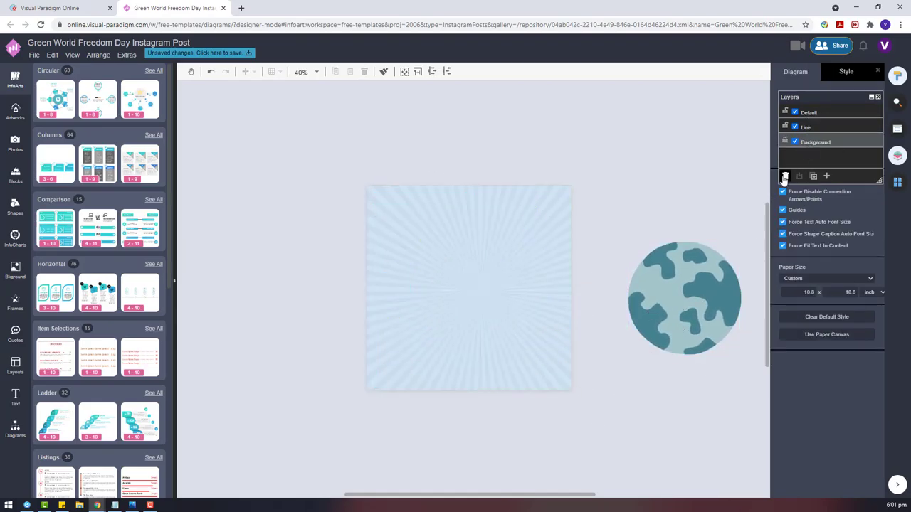
{"action": "left_click", "coordinate": [786, 176]}
{"action": "left_click", "coordinate": [785, 176]}
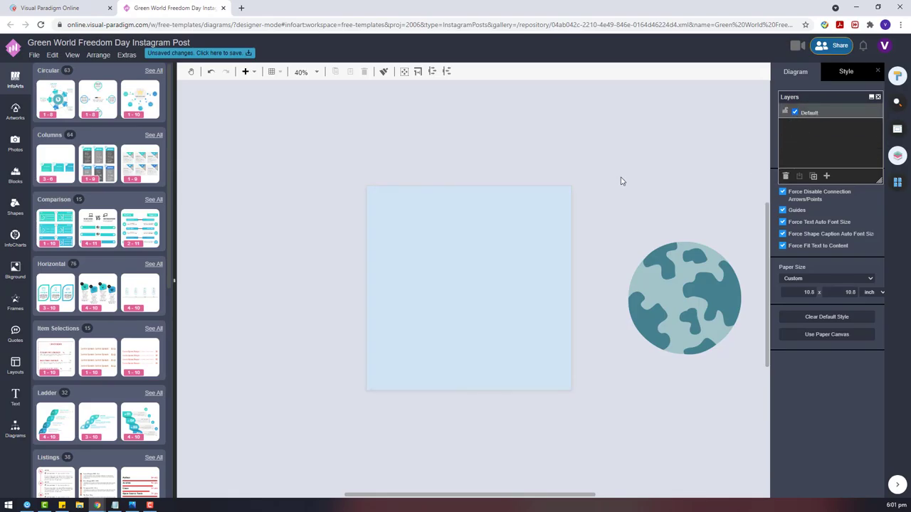
Place the globe over the page's upper edge and change the page background colour to light green.
{"action": "left_click_drag", "start_coordinate": [656, 299], "coordinate": [419, 201]}
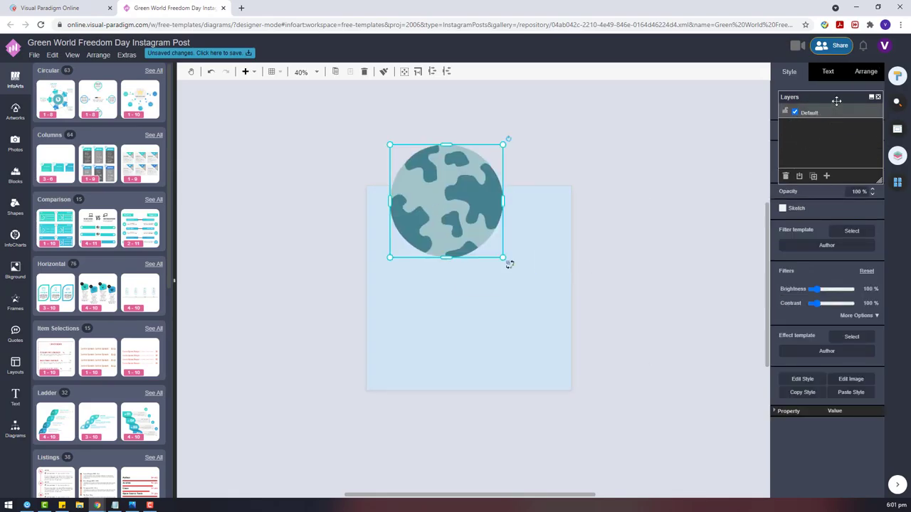
{"action": "left_click", "coordinate": [536, 261]}
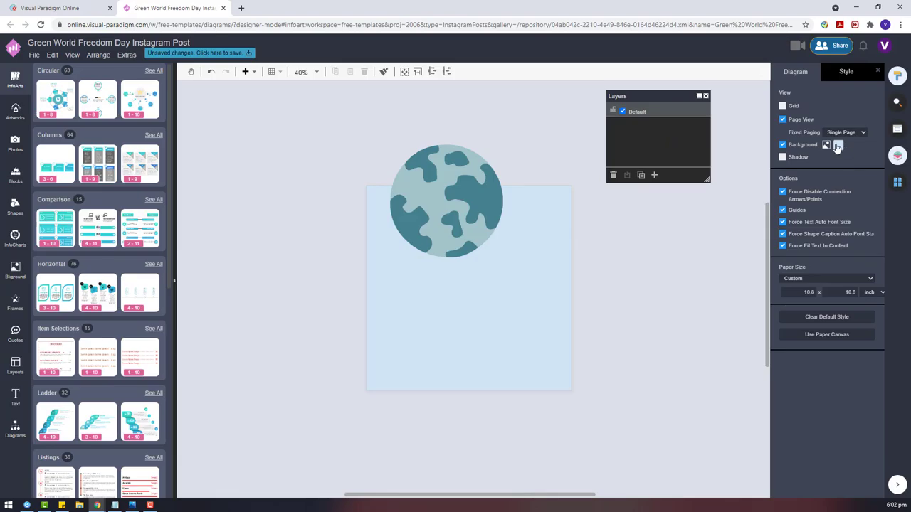
{"action": "left_click", "coordinate": [838, 145]}
{"action": "left_click", "coordinate": [847, 182]}
{"action": "left_click", "coordinate": [468, 229]}
Search the artwork library for "earth" and look through the results for a suitable globe illustration.
{"action": "left_click", "coordinate": [16, 121]}
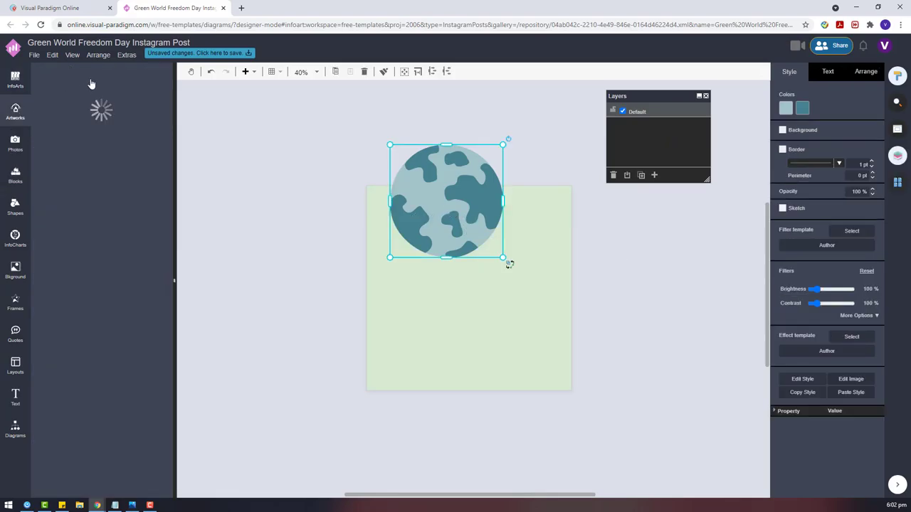
{"action": "left_click", "coordinate": [90, 78]}
{"action": "type", "text": "eart"}
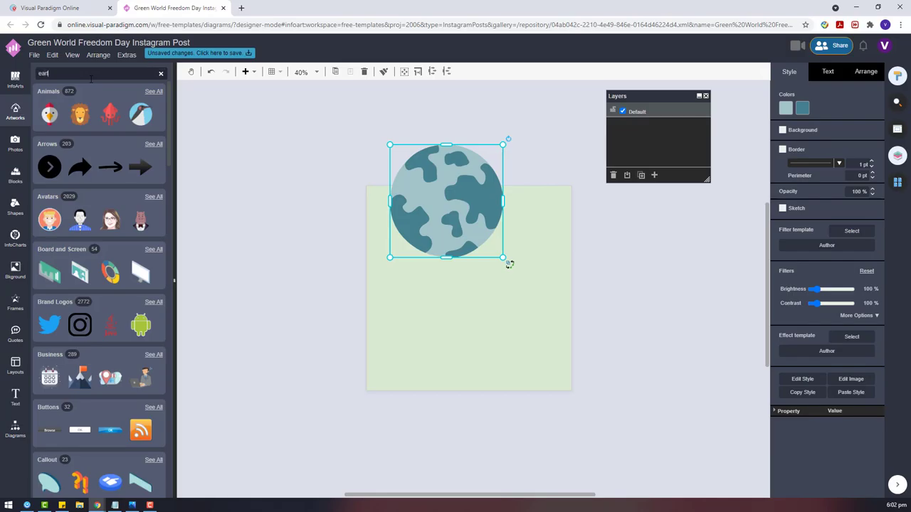
{"action": "type", "text": "h"}
{"action": "key", "text": "Return"}
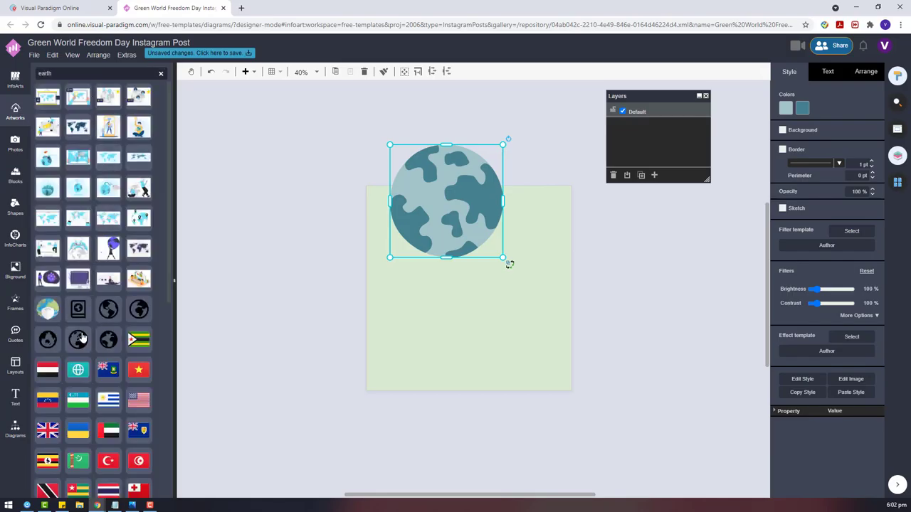
{"action": "scroll", "coordinate": [81, 338], "scroll_direction": "down", "scroll_amount": 3}
{"action": "scroll", "coordinate": [80, 285], "scroll_direction": "up", "scroll_amount": 1}
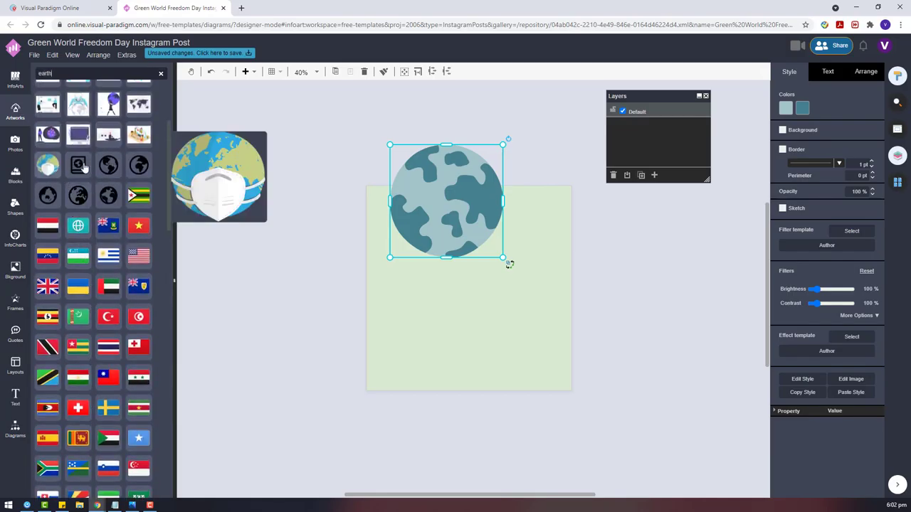
{"action": "scroll", "coordinate": [108, 189], "scroll_direction": "down", "scroll_amount": 10}
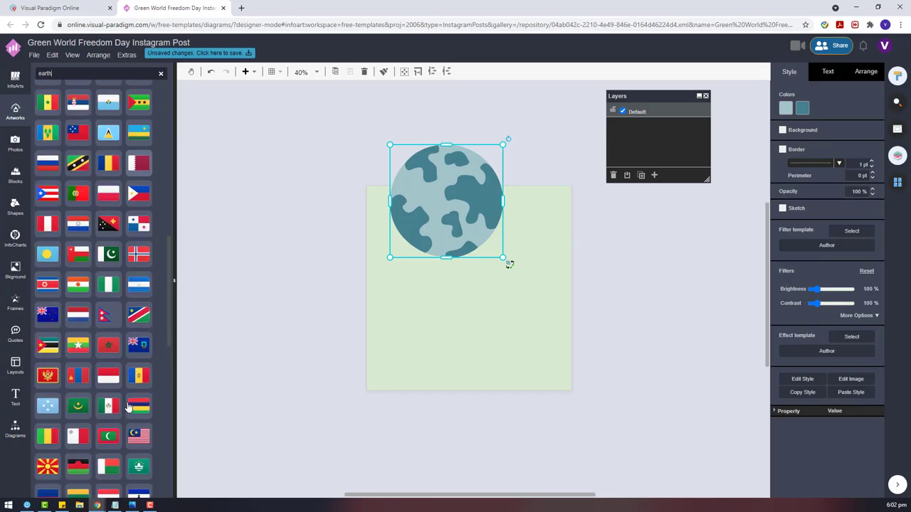
{"action": "scroll", "coordinate": [185, 321], "scroll_direction": "down", "scroll_amount": 2}
{"action": "scroll", "coordinate": [168, 343], "scroll_direction": "down", "scroll_amount": 2}
{"action": "scroll", "coordinate": [169, 436], "scroll_direction": "up", "scroll_amount": 10}
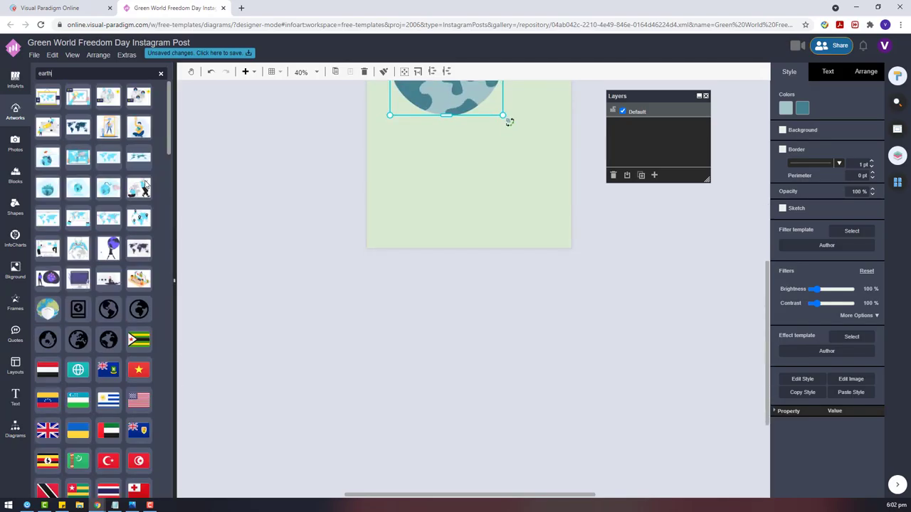
{"action": "scroll", "coordinate": [227, 199], "scroll_direction": "down", "scroll_amount": 1}
{"action": "scroll", "coordinate": [229, 212], "scroll_direction": "up", "scroll_amount": 2}
{"action": "scroll", "coordinate": [213, 214], "scroll_direction": "up", "scroll_amount": 1}
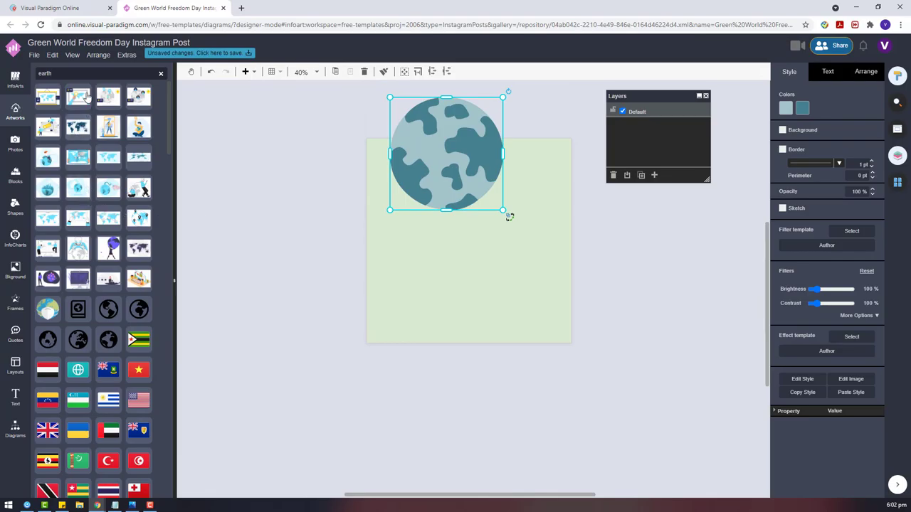
Search the artwork library for "planet", try the glowing white moon on the canvas and delete it.
{"action": "left_click", "coordinate": [98, 74]}
{"action": "type", "text": "planet"}
{"action": "key", "text": "Return"}
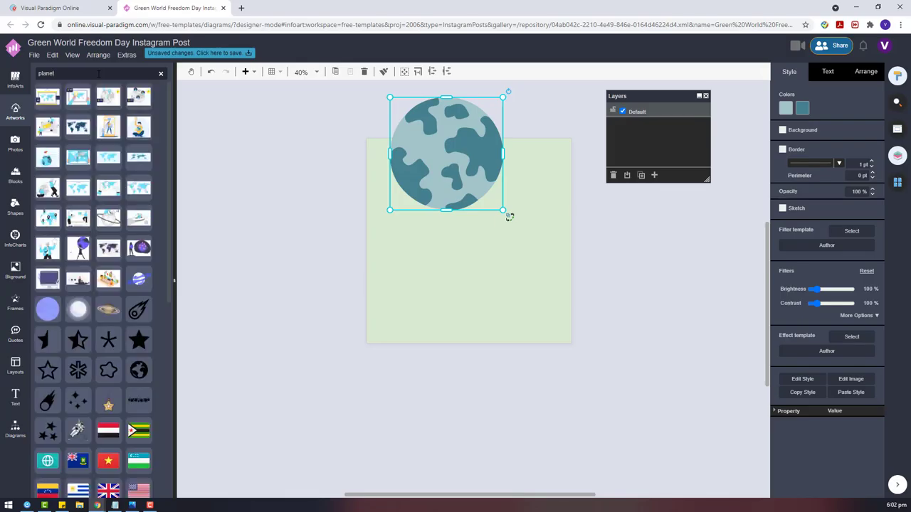
{"action": "mouse_move", "coordinate": [135, 287]}
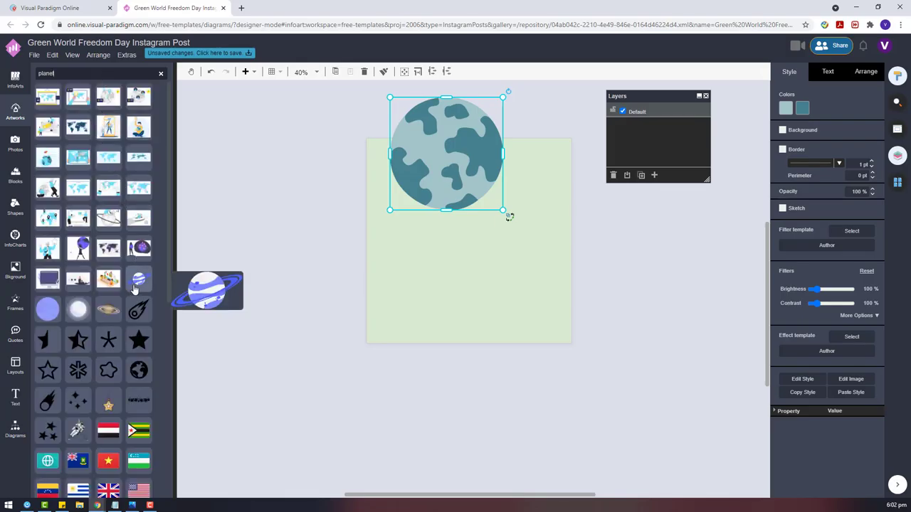
{"action": "scroll", "coordinate": [103, 318], "scroll_direction": "down", "scroll_amount": 5}
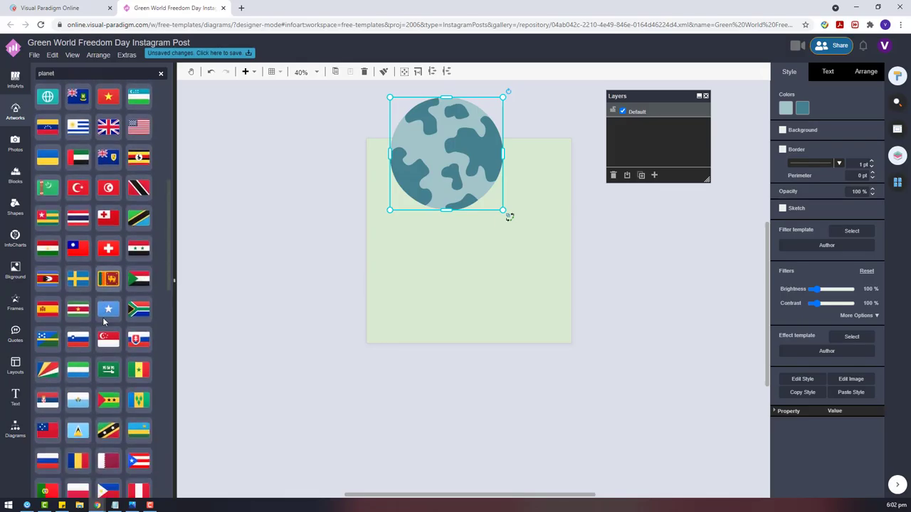
{"action": "scroll", "coordinate": [103, 322], "scroll_direction": "up", "scroll_amount": 3}
{"action": "scroll", "coordinate": [104, 323], "scroll_direction": "up", "scroll_amount": 2}
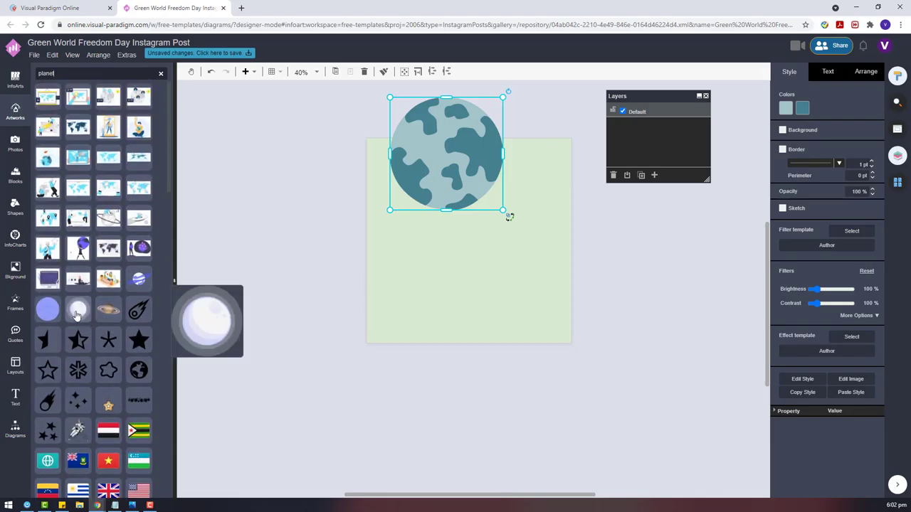
{"action": "left_click_drag", "start_coordinate": [80, 314], "coordinate": [426, 209]}
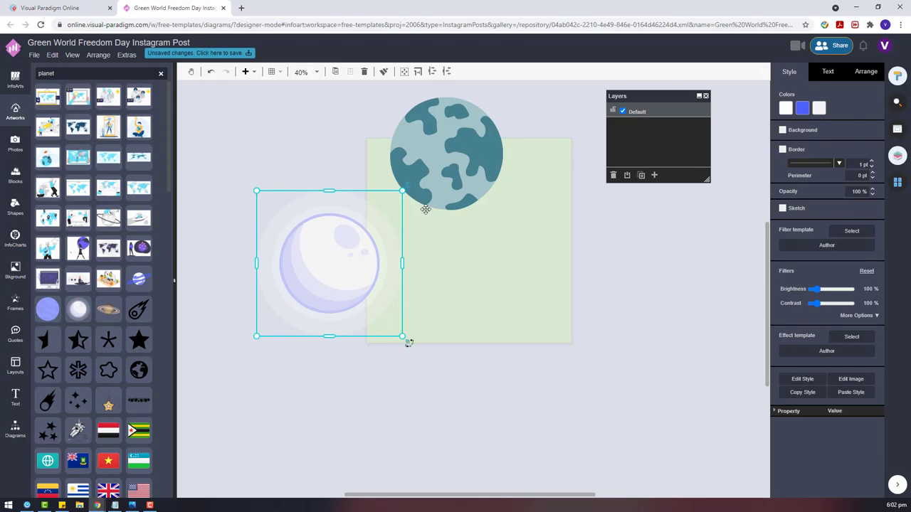
{"action": "key", "text": "Delete"}
Browse the Character artwork category and search the library for "kids" to find suitable figures.
{"action": "left_click", "coordinate": [20, 118]}
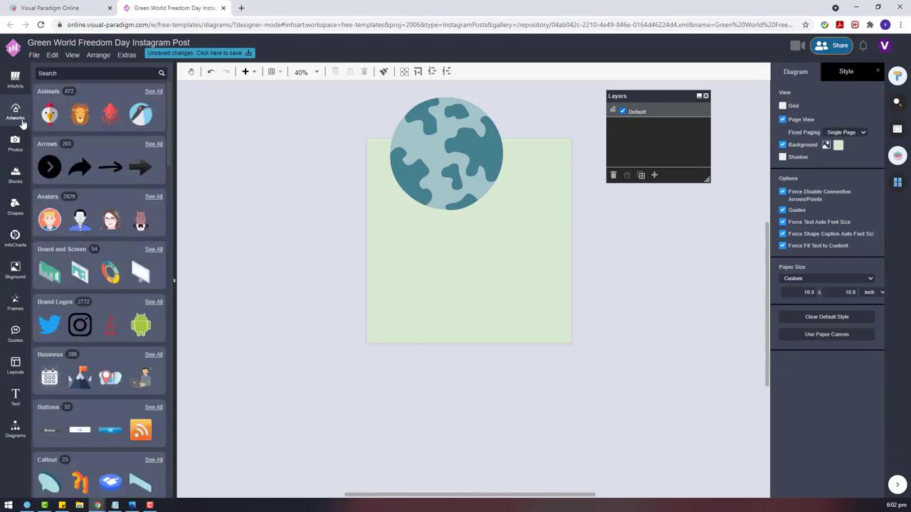
{"action": "scroll", "coordinate": [88, 217], "scroll_direction": "down", "scroll_amount": 5}
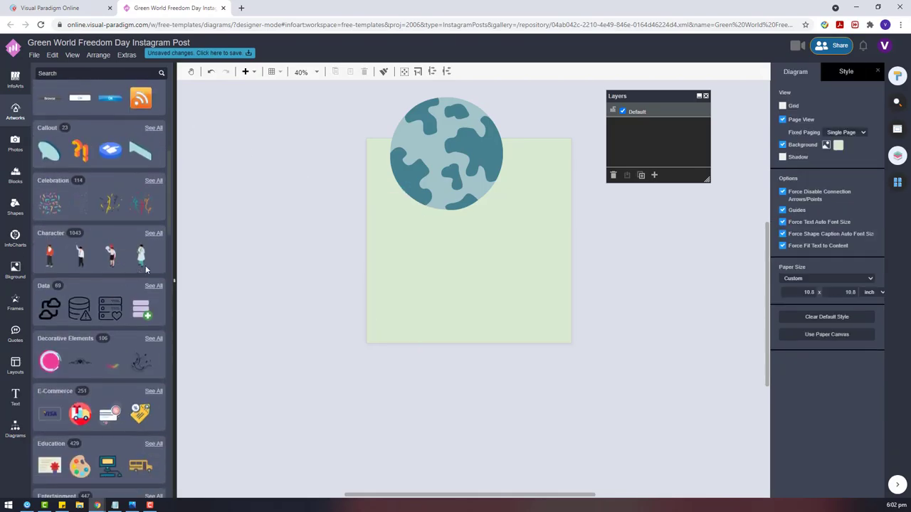
{"action": "left_click", "coordinate": [155, 233]}
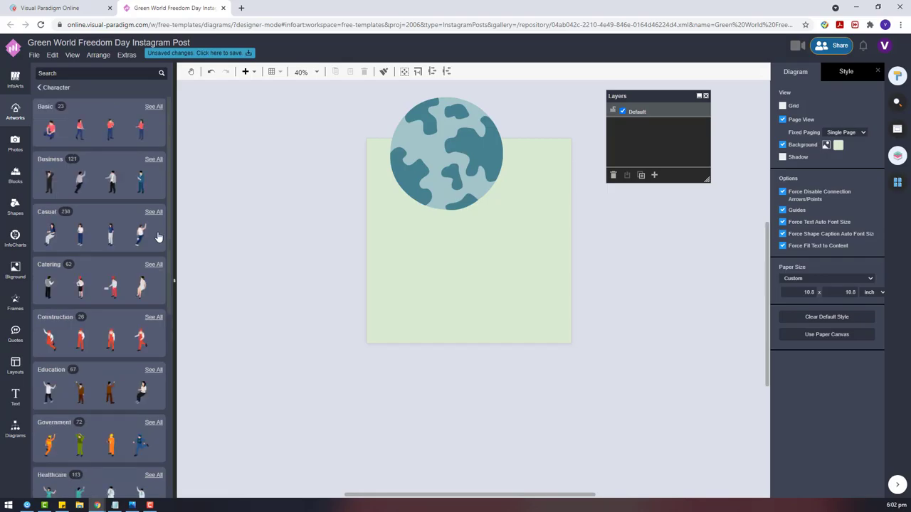
{"action": "scroll", "coordinate": [111, 251], "scroll_direction": "down", "scroll_amount": 5}
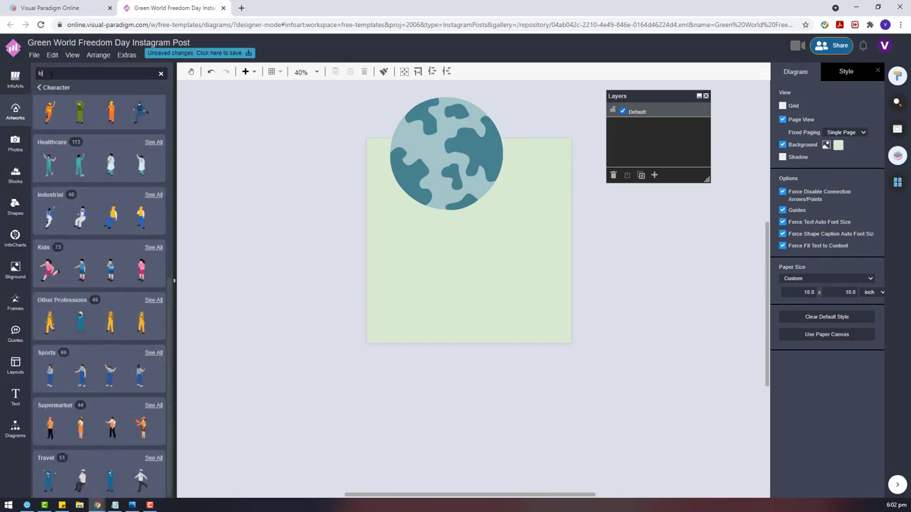
{"action": "key", "text": "Return"}
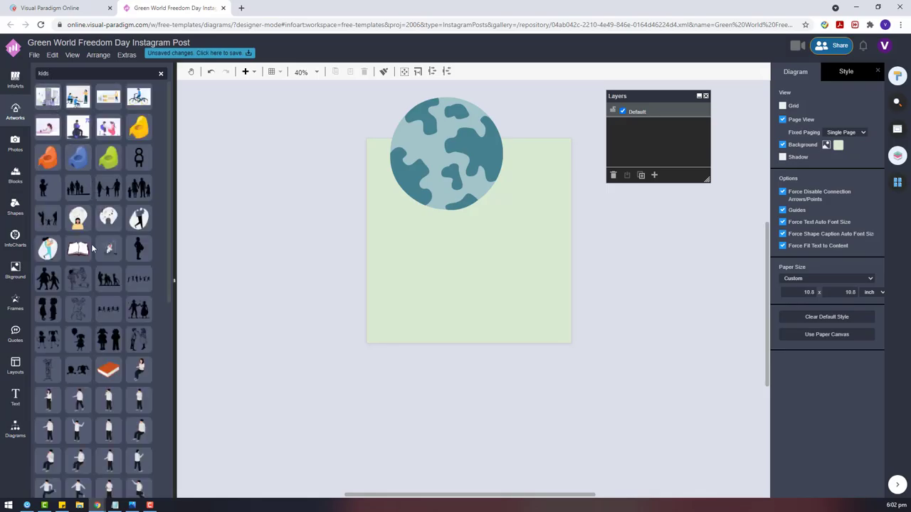
{"action": "scroll", "coordinate": [100, 333], "scroll_direction": "down", "scroll_amount": 3}
{"action": "scroll", "coordinate": [100, 332], "scroll_direction": "down", "scroll_amount": 5}
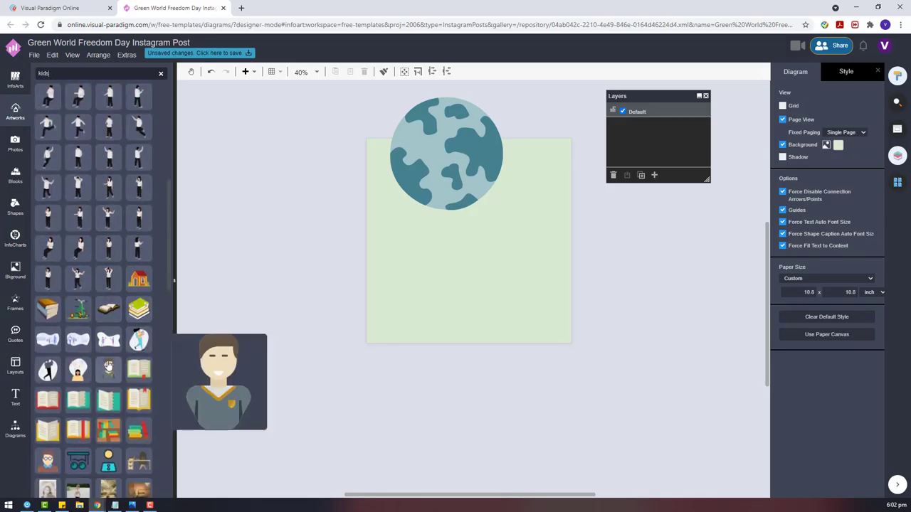
{"action": "scroll", "coordinate": [114, 329], "scroll_direction": "down", "scroll_amount": 2}
{"action": "scroll", "coordinate": [119, 329], "scroll_direction": "down", "scroll_amount": 2}
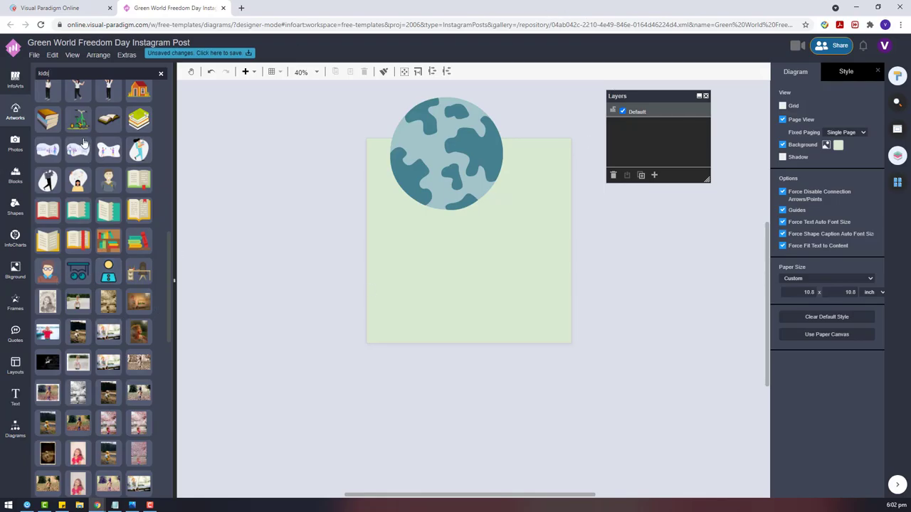
{"action": "scroll", "coordinate": [97, 297], "scroll_direction": "down", "scroll_amount": 10}
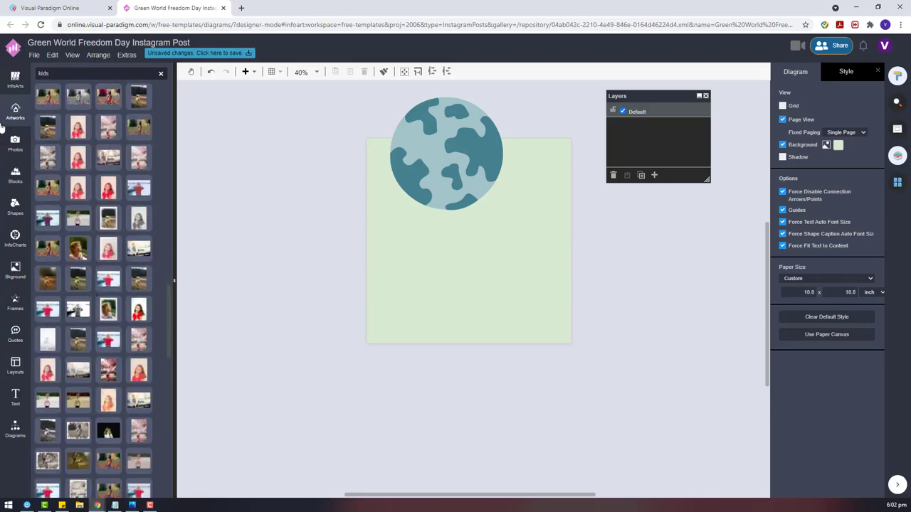
Look through People Pack 7 in the Human artwork category and preview its red-haired girl and grey-haired man.
{"action": "left_click", "coordinate": [15, 125]}
{"action": "scroll", "coordinate": [135, 248], "scroll_direction": "down", "scroll_amount": 6}
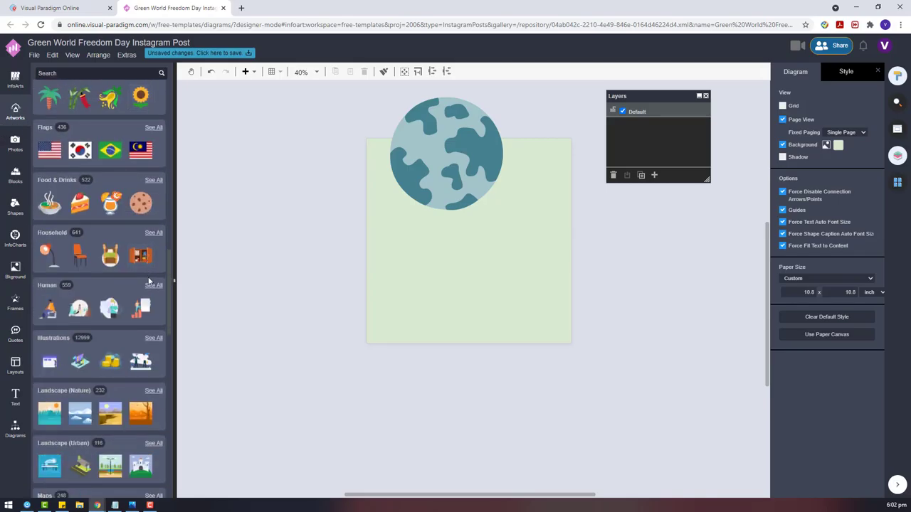
{"action": "left_click", "coordinate": [152, 285]}
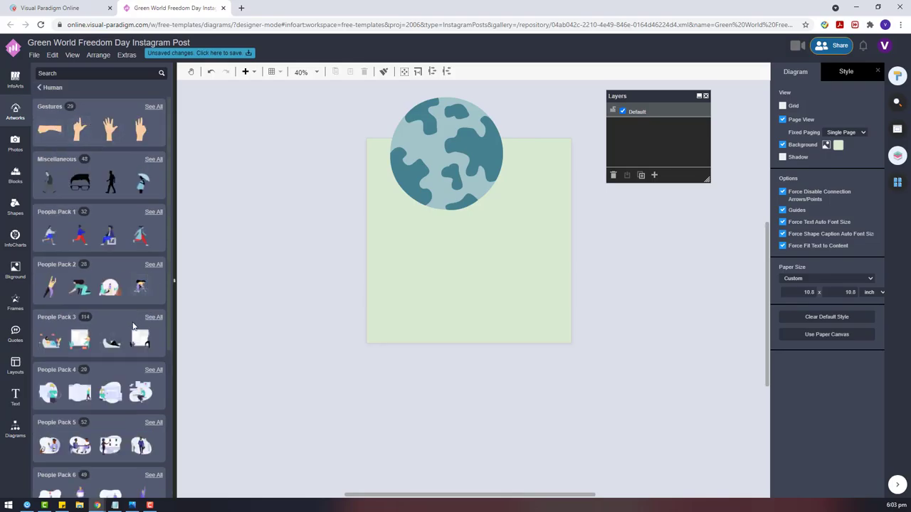
{"action": "scroll", "coordinate": [132, 326], "scroll_direction": "down", "scroll_amount": 3}
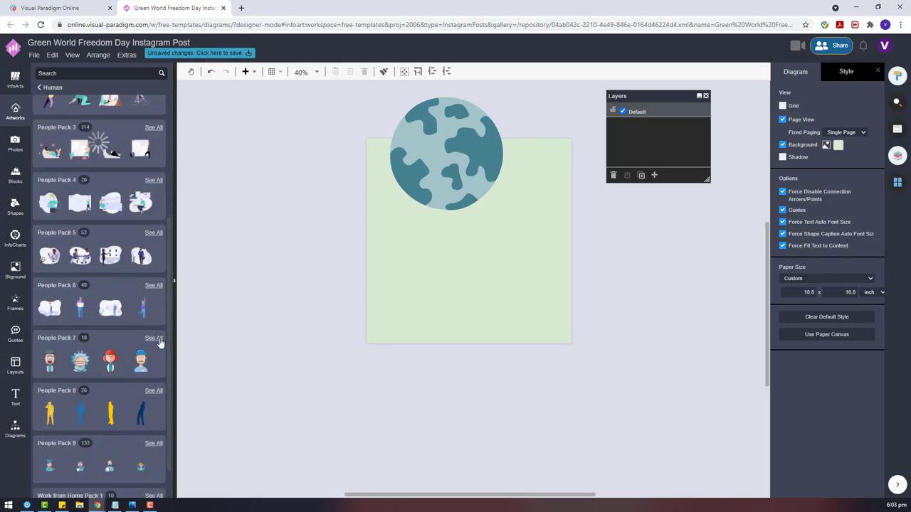
{"action": "left_click", "coordinate": [158, 338]}
{"action": "mouse_move", "coordinate": [139, 211]}
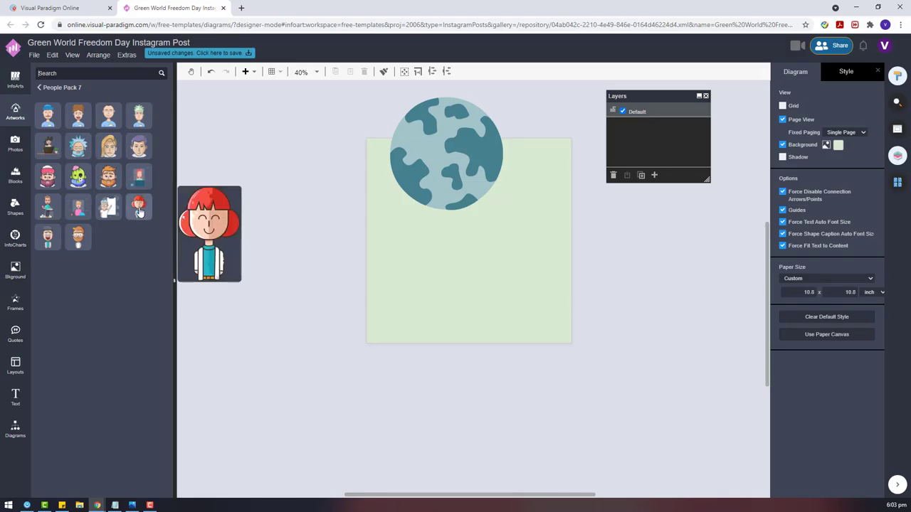
{"action": "mouse_move", "coordinate": [50, 239]}
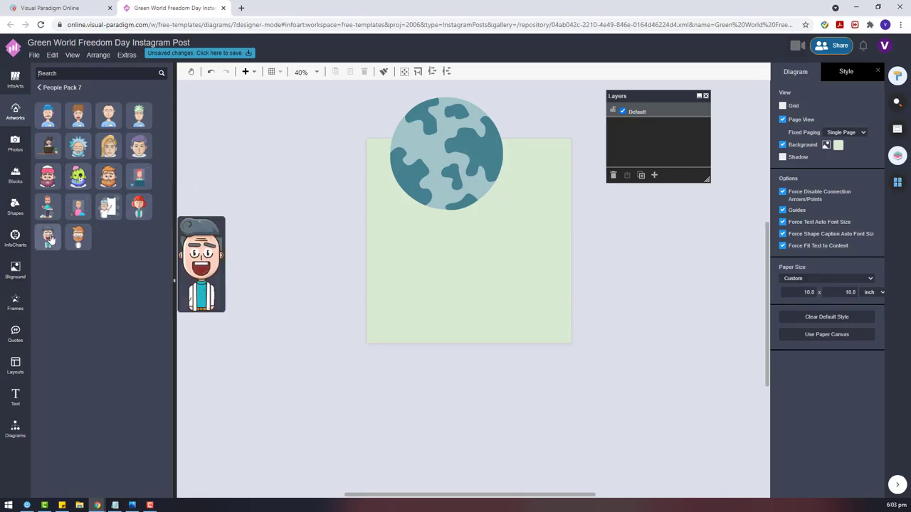
Open People Pack 9 in the Human artwork category and widen the library area to show more figures per row.
{"action": "left_click", "coordinate": [47, 87]}
{"action": "scroll", "coordinate": [126, 341], "scroll_direction": "down", "scroll_amount": 1}
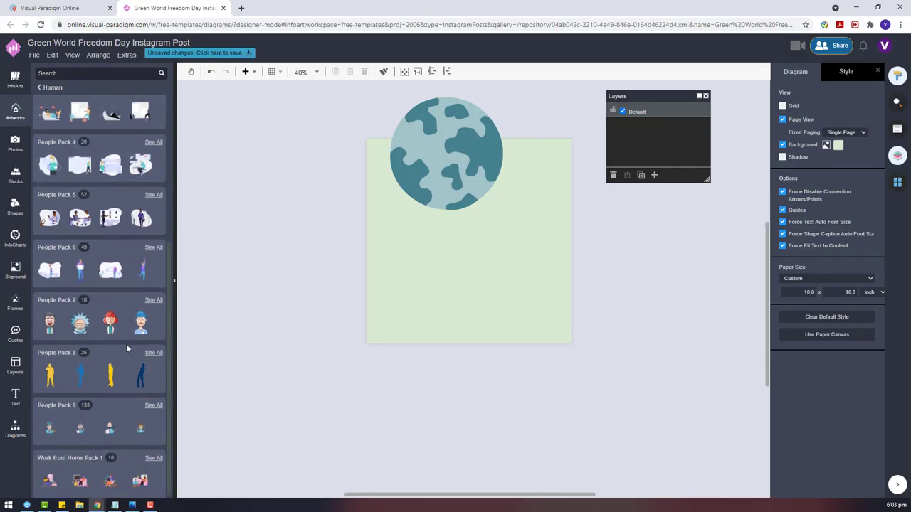
{"action": "left_click", "coordinate": [154, 405]}
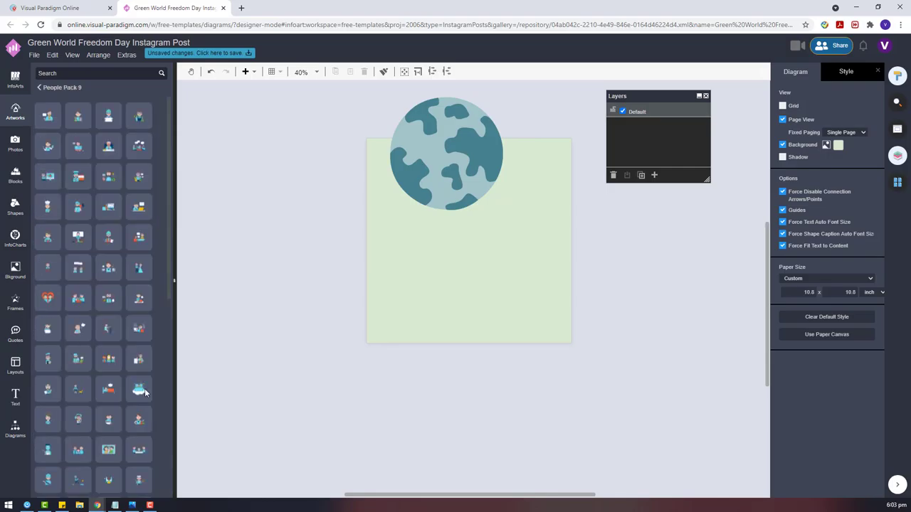
{"action": "scroll", "coordinate": [105, 249], "scroll_direction": "down", "scroll_amount": 3}
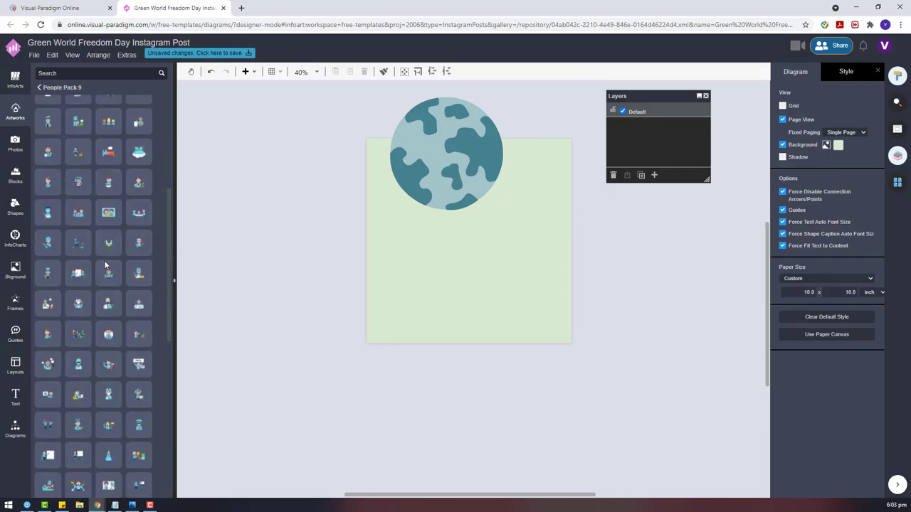
{"action": "left_click_drag", "start_coordinate": [174, 318], "coordinate": [238, 318]}
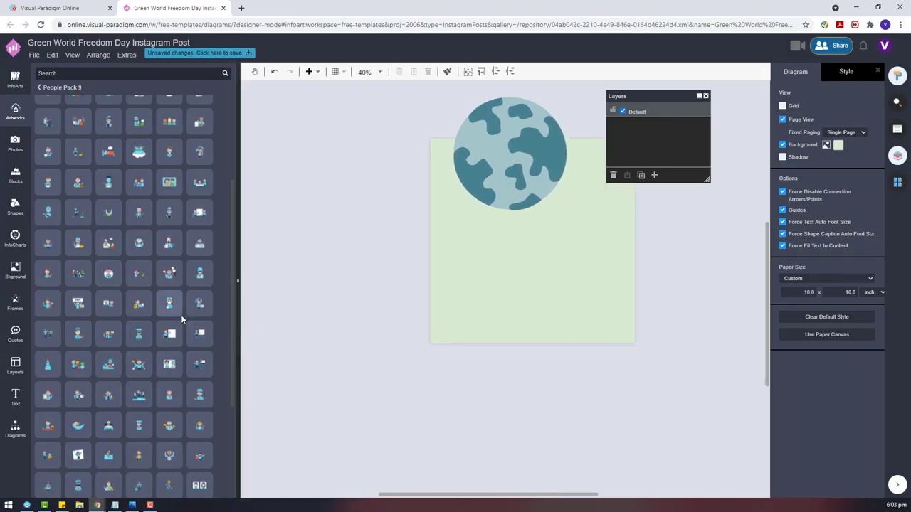
Try three figures from People Pack 9 on the empty canvas beside the page and delete them.
{"action": "left_click", "coordinate": [199, 304]}
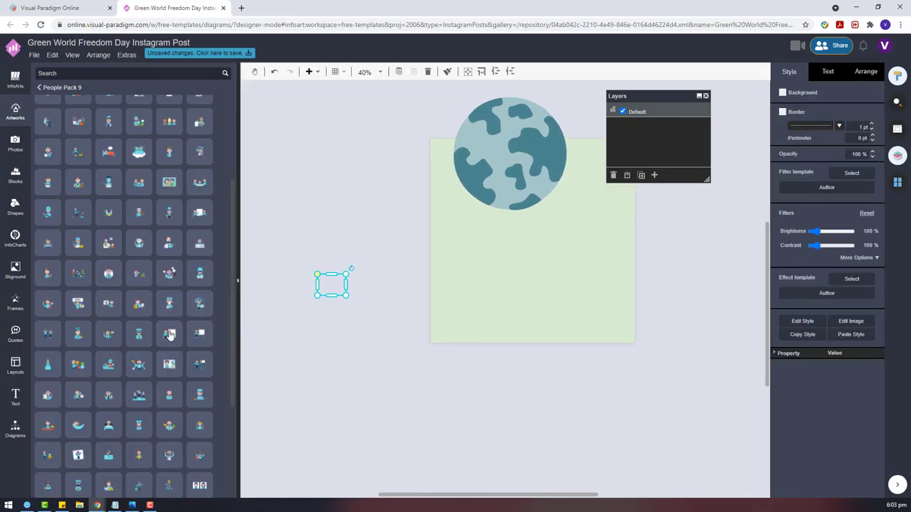
{"action": "left_click_drag", "start_coordinate": [141, 337], "coordinate": [302, 325]}
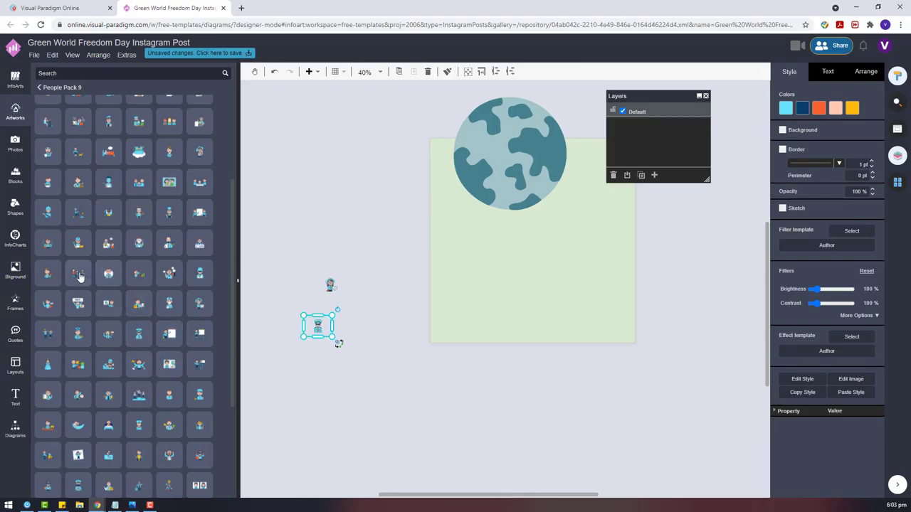
{"action": "left_click_drag", "start_coordinate": [50, 282], "coordinate": [329, 227]}
{"action": "left_click", "coordinate": [364, 368]}
{"action": "left_click_drag", "start_coordinate": [367, 387], "coordinate": [263, 186]}
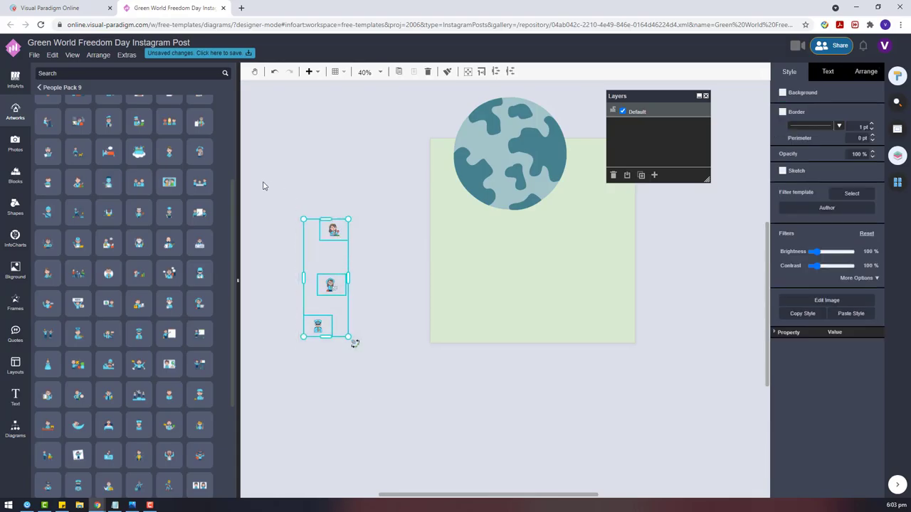
{"action": "key", "text": "Delete"}
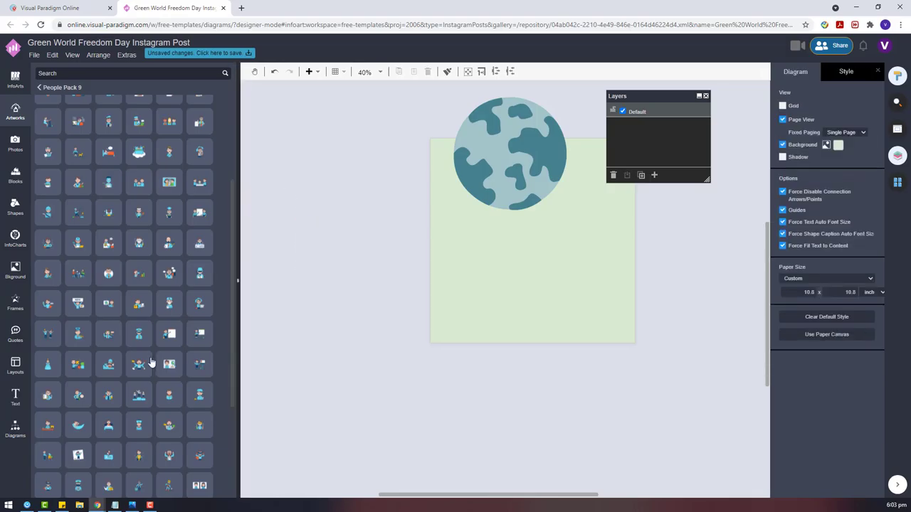
Try the laptop video-call artwork with nine people from People Pack 9, enlarged so it overlaps the page.
{"action": "scroll", "coordinate": [149, 324], "scroll_direction": "down", "scroll_amount": 3}
{"action": "mouse_move", "coordinate": [206, 426]}
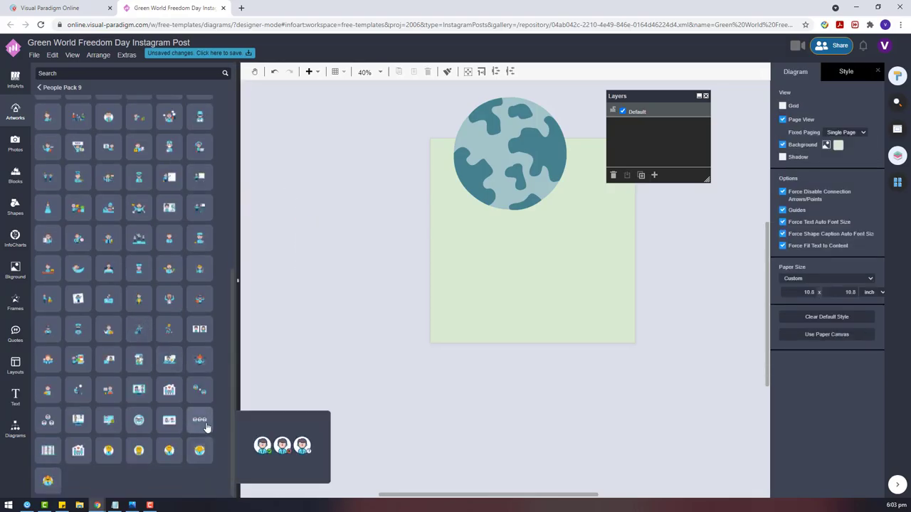
{"action": "left_click_drag", "start_coordinate": [48, 450], "coordinate": [517, 178]}
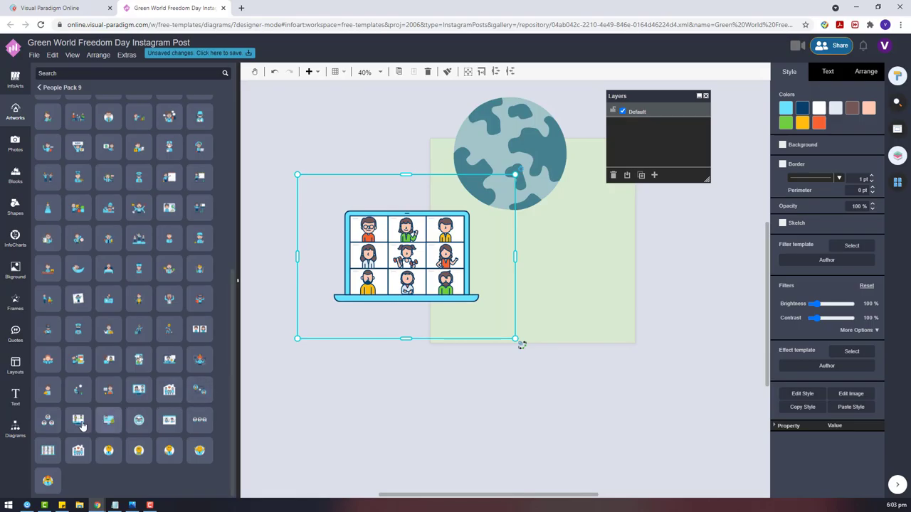
{"action": "mouse_move", "coordinate": [82, 450]}
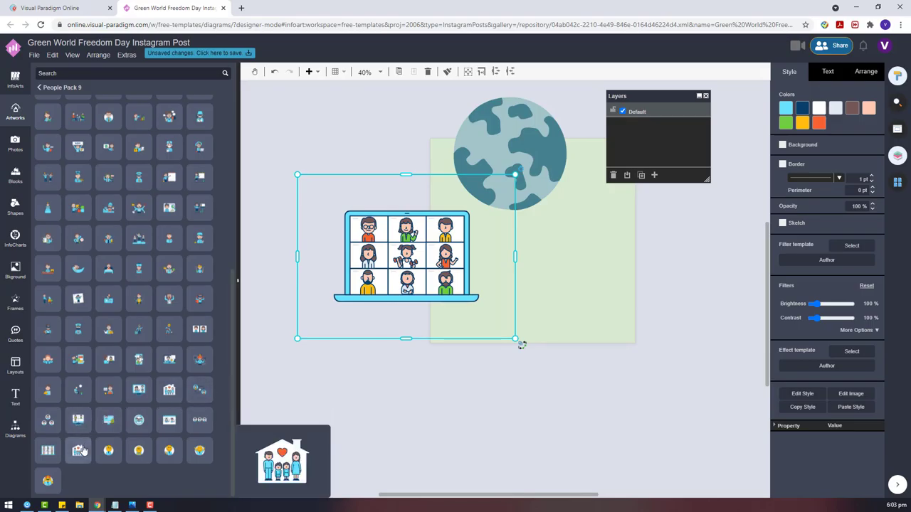
{"action": "mouse_move", "coordinate": [167, 395]}
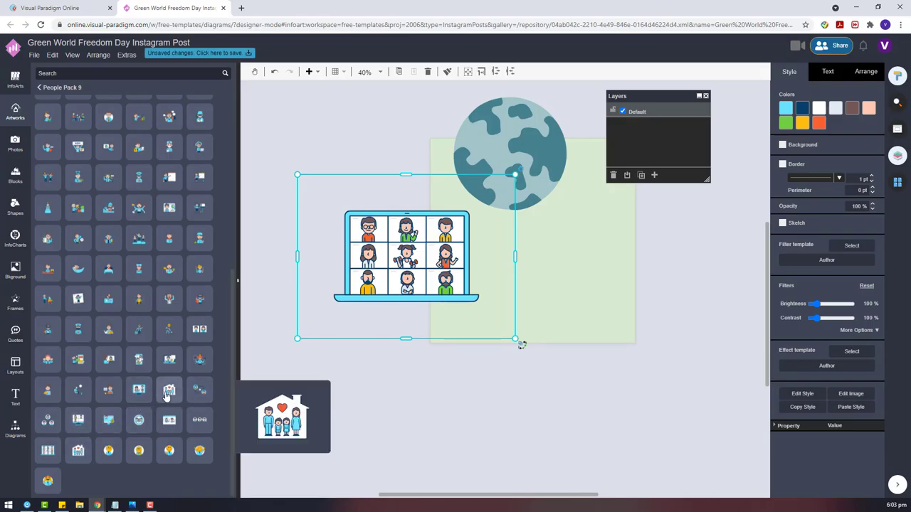
{"action": "scroll", "coordinate": [142, 187], "scroll_direction": "up", "scroll_amount": 5}
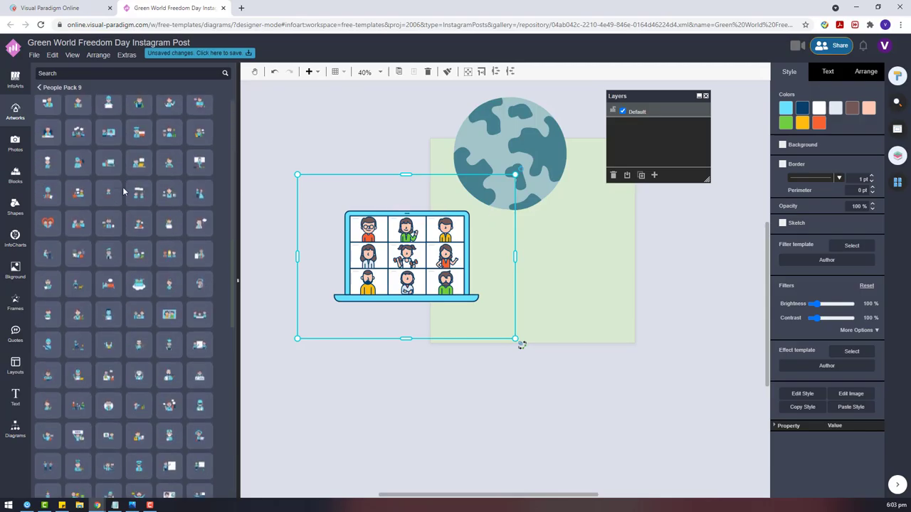
Shrink the globe, place it in the upper part of the page and bring it to the front.
{"action": "left_click", "coordinate": [554, 126]}
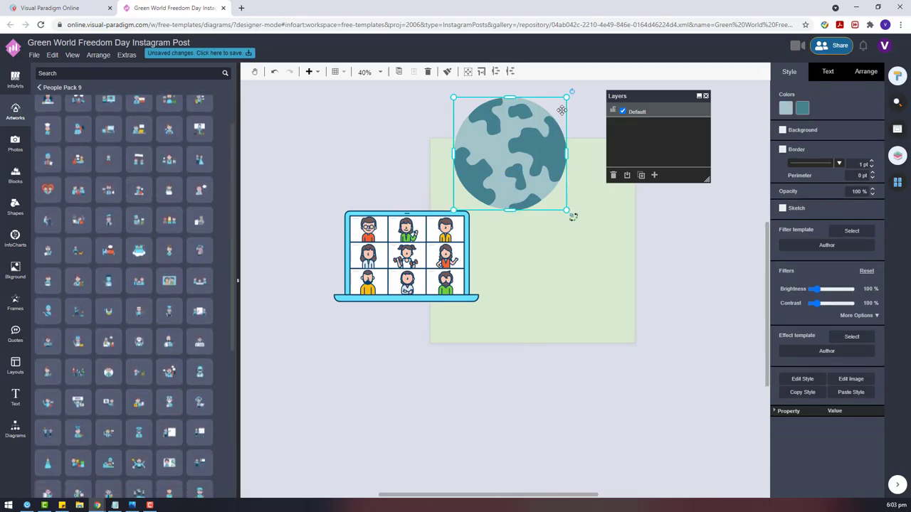
{"action": "left_click_drag", "start_coordinate": [572, 214], "coordinate": [588, 197]}
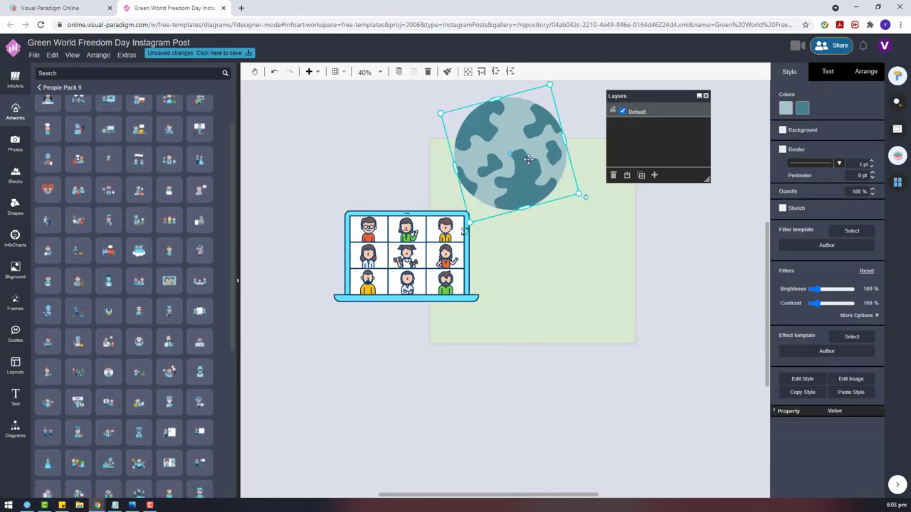
{"action": "key", "text": "ctrl+z"}
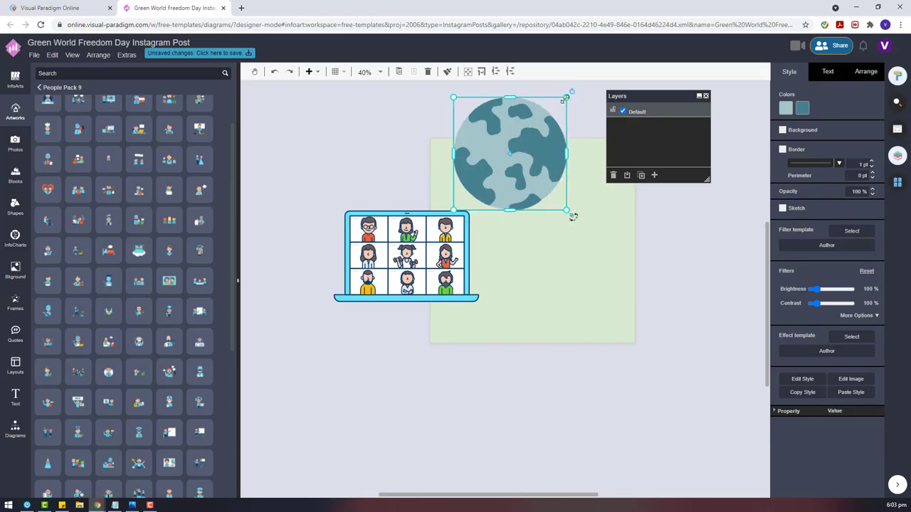
{"action": "left_click_drag", "start_coordinate": [564, 102], "coordinate": [510, 172]}
{"action": "right_click", "coordinate": [509, 172]}
{"action": "mouse_move", "coordinate": [620, 277]}
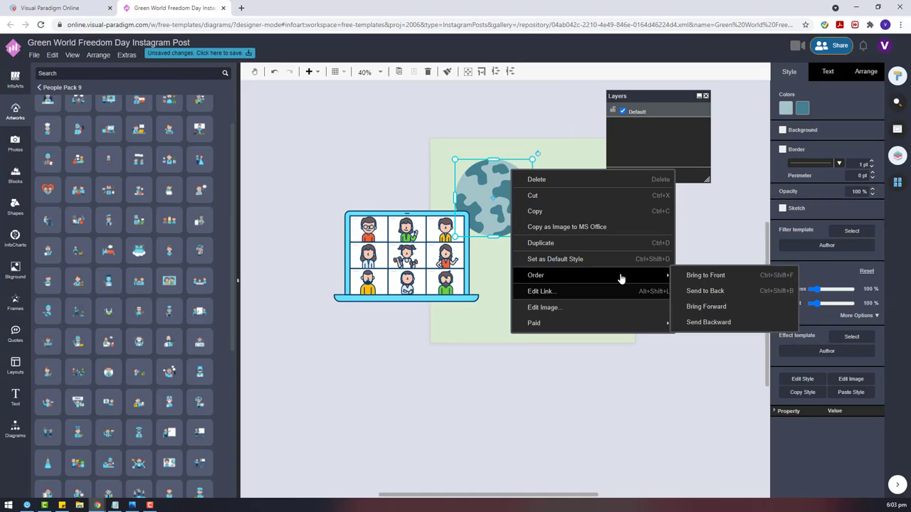
{"action": "left_click", "coordinate": [694, 277]}
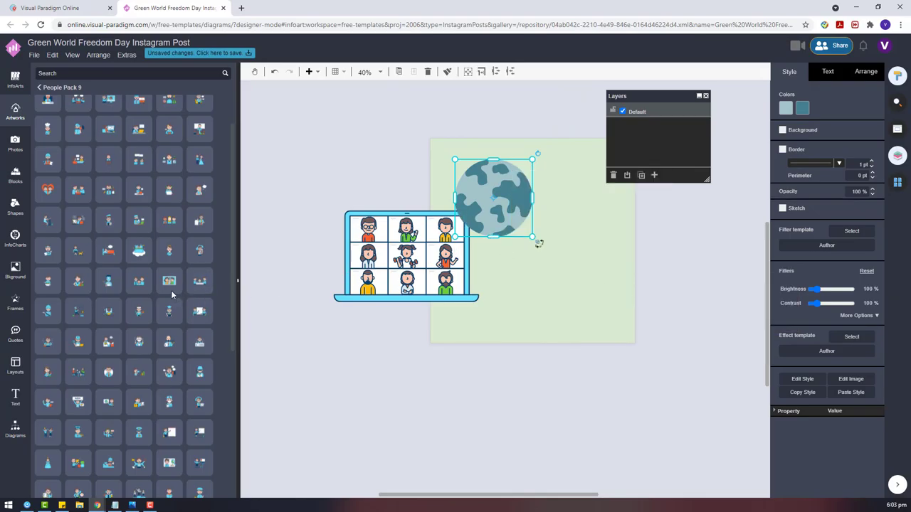
Add the People Pack 9 artwork of three people talking around a table, enlarged along the page's lower edge.
{"action": "mouse_move", "coordinate": [200, 288]}
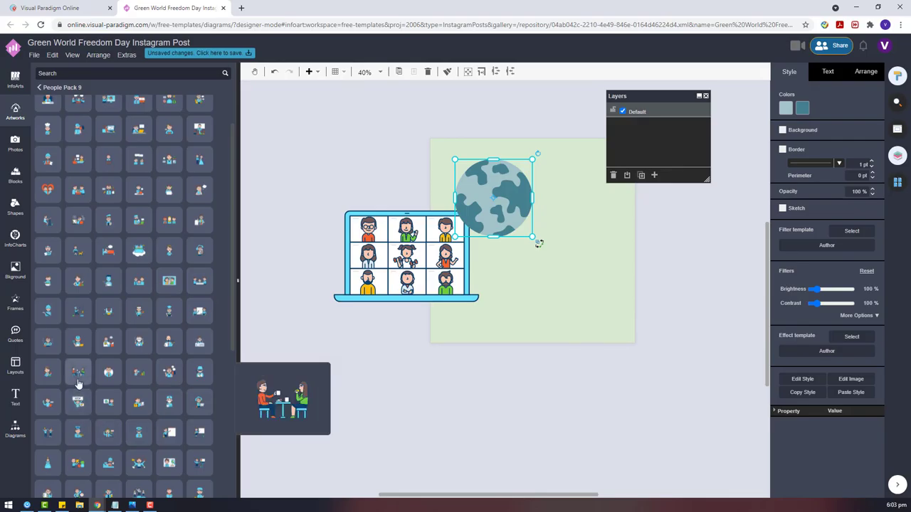
{"action": "mouse_move", "coordinate": [85, 189]}
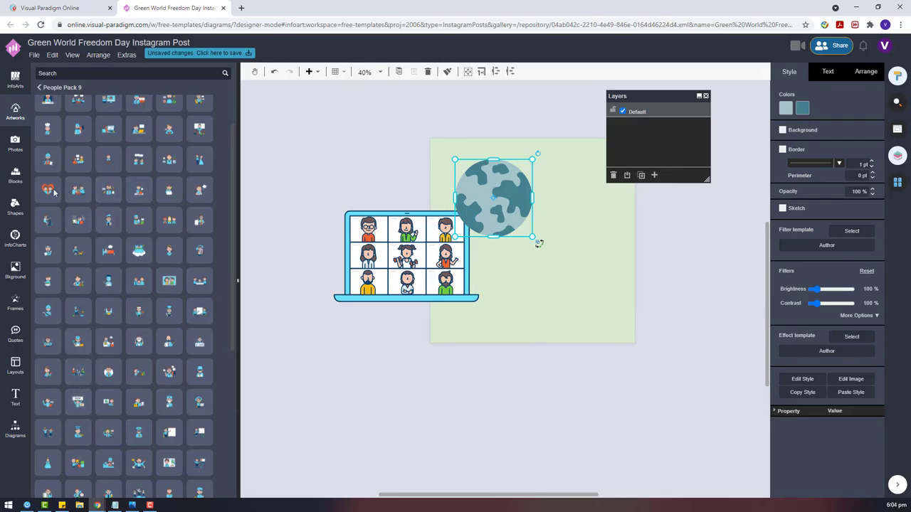
{"action": "scroll", "coordinate": [82, 203], "scroll_direction": "up", "scroll_amount": 1}
{"action": "mouse_move", "coordinate": [78, 217]}
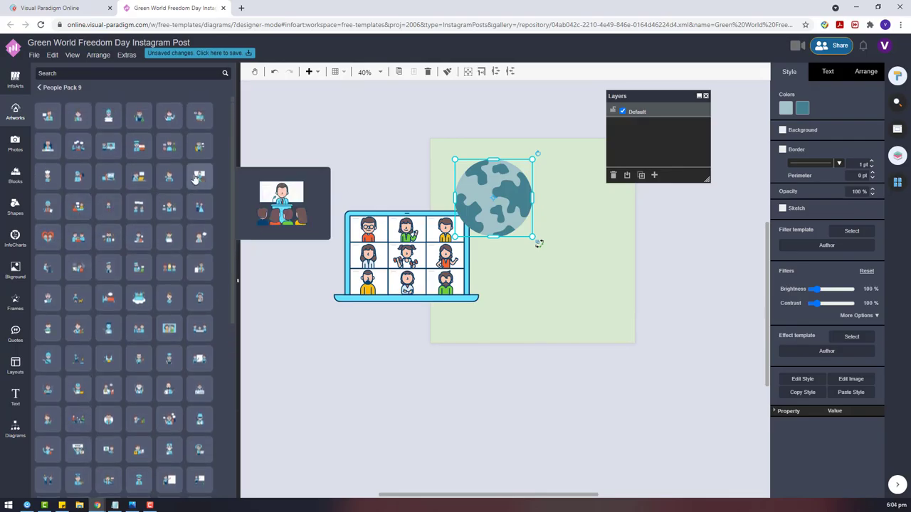
{"action": "mouse_move", "coordinate": [144, 179]}
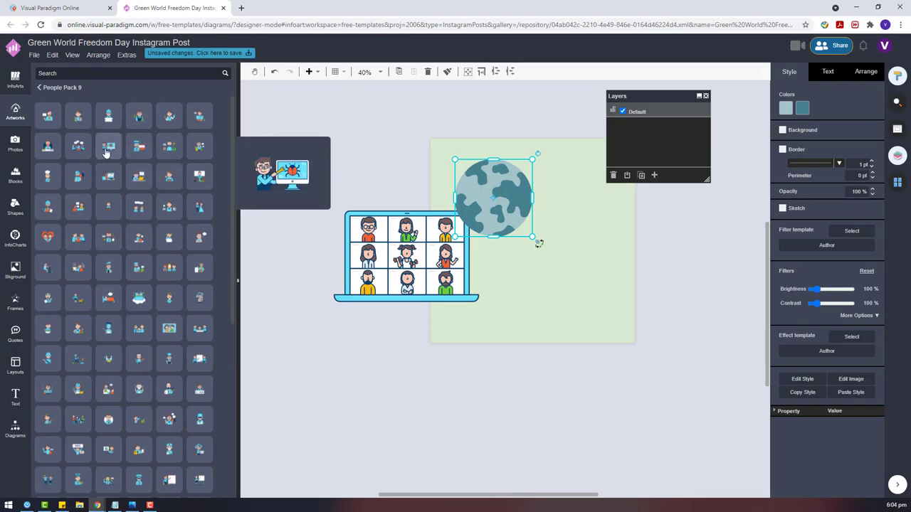
{"action": "mouse_move", "coordinate": [86, 151]}
{"action": "left_click_drag", "start_coordinate": [85, 152], "coordinate": [420, 331]}
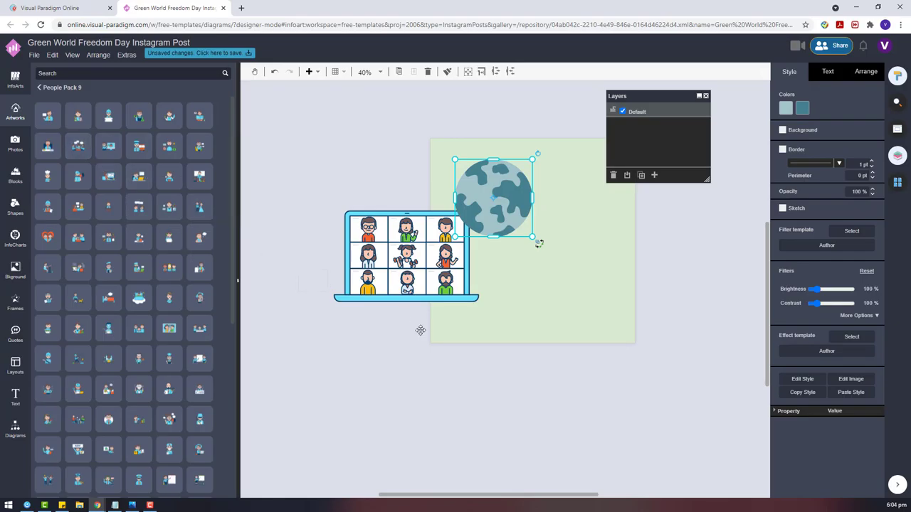
{"action": "left_click_drag", "start_coordinate": [328, 332], "coordinate": [329, 333]}
{"action": "left_click_drag", "start_coordinate": [362, 361], "coordinate": [498, 360]}
{"action": "left_click_drag", "start_coordinate": [442, 287], "coordinate": [564, 317]}
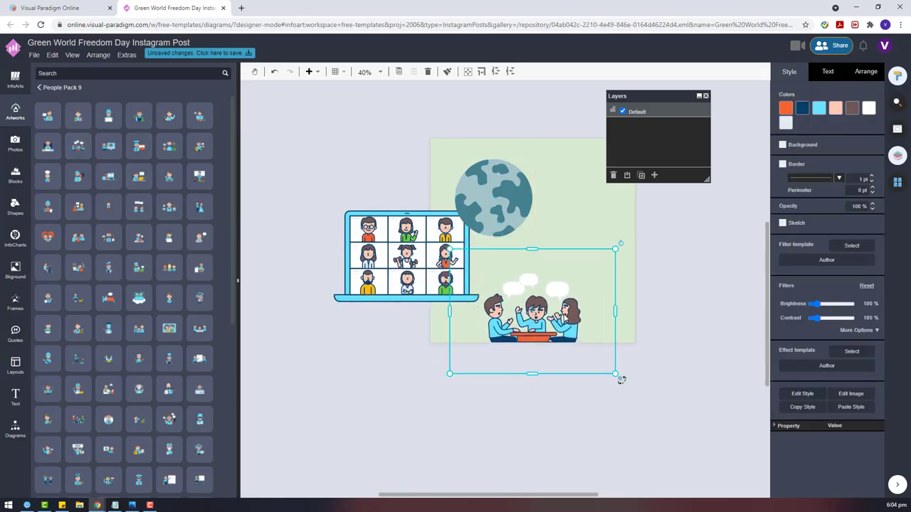
Delete the laptop video-call artwork, and enlarge and centre the globe above the talking people.
{"action": "left_click", "coordinate": [395, 260]}
{"action": "key", "text": "Delete"}
{"action": "left_click_drag", "start_coordinate": [505, 212], "coordinate": [544, 237]}
{"action": "left_click_drag", "start_coordinate": [500, 187], "coordinate": [453, 142]}
{"action": "left_click_drag", "start_coordinate": [571, 143], "coordinate": [545, 166]}
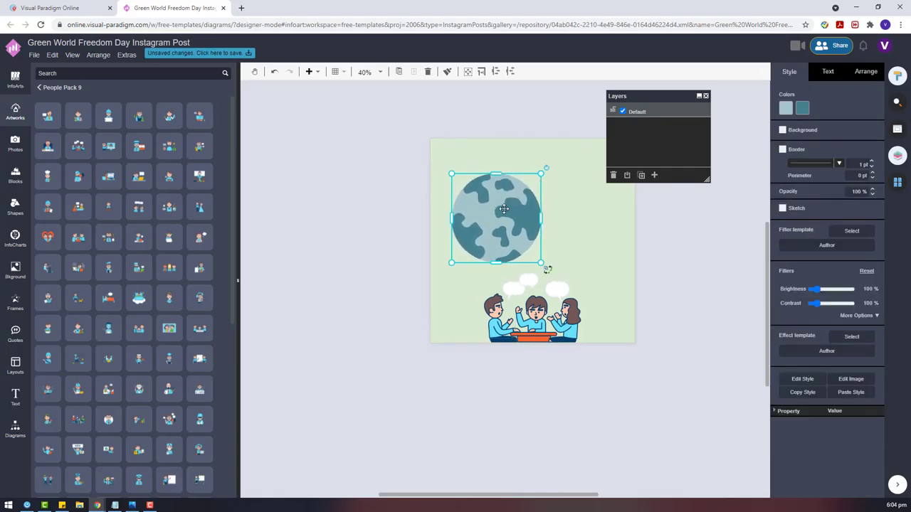
{"action": "left_click_drag", "start_coordinate": [499, 232], "coordinate": [537, 233]}
Enlarge the talking people artwork and centre it with its table resting on the page's bottom edge.
{"action": "left_click", "coordinate": [537, 287]}
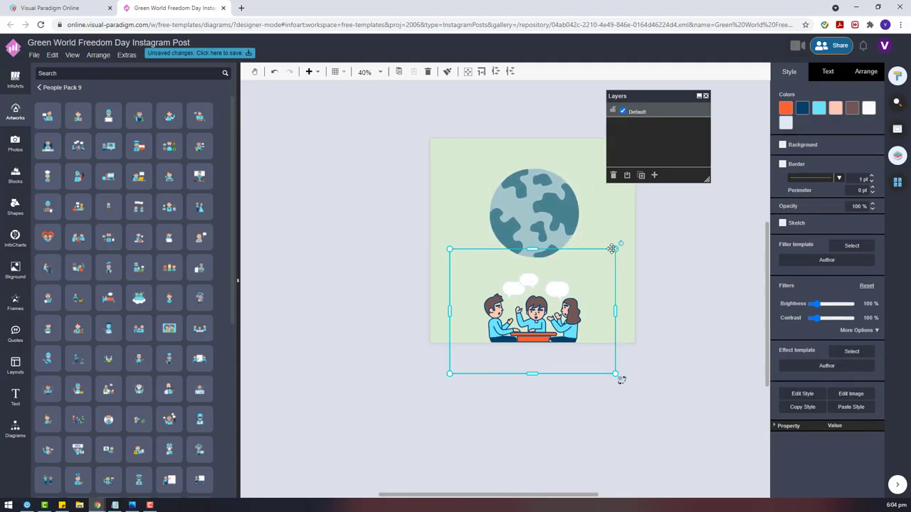
{"action": "left_click_drag", "start_coordinate": [616, 248], "coordinate": [651, 220]}
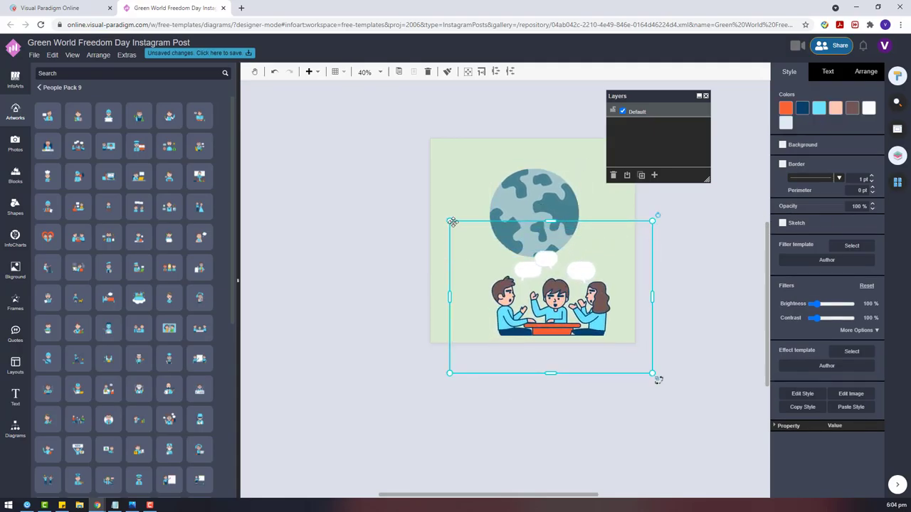
{"action": "left_click_drag", "start_coordinate": [452, 222], "coordinate": [428, 206]}
{"action": "left_click_drag", "start_coordinate": [555, 274], "coordinate": [551, 298]}
Set the globe's opacity to 30% and enlarge it to fill most of the page behind the people.
{"action": "left_click", "coordinate": [566, 209]}
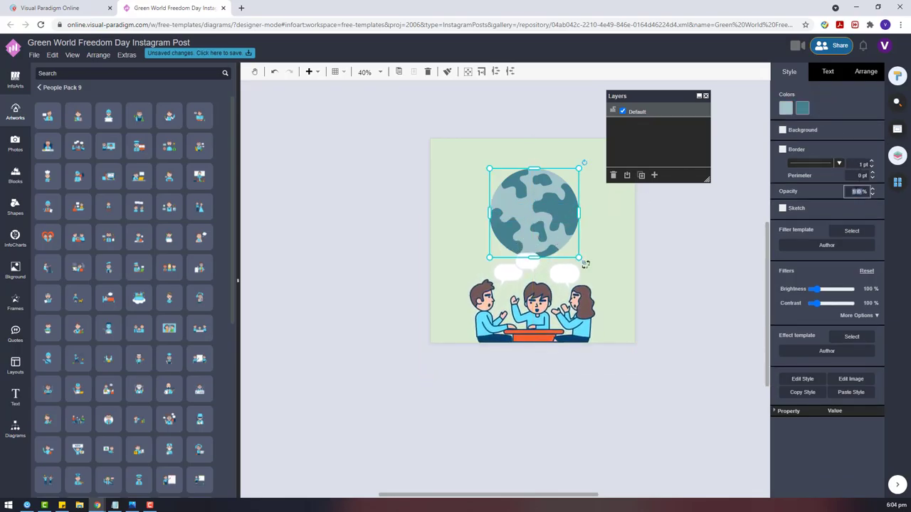
{"action": "key", "text": "Return"}
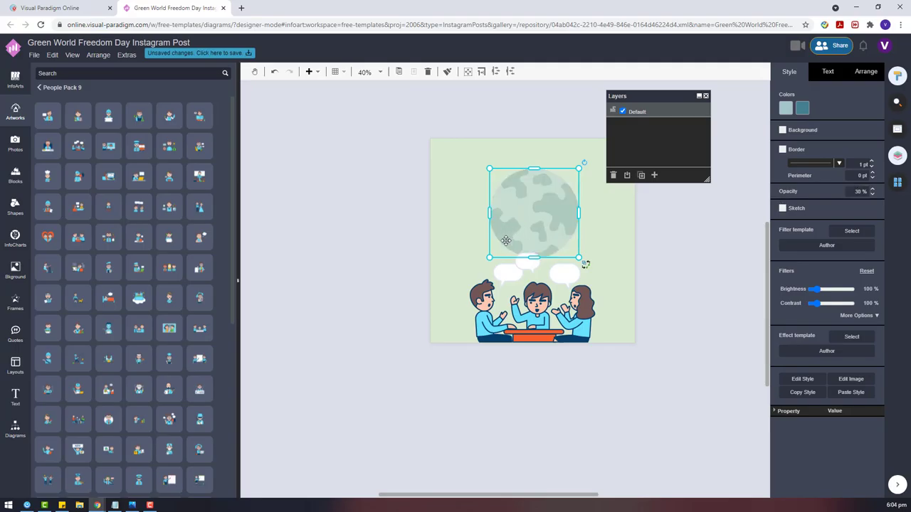
{"action": "left_click_drag", "start_coordinate": [490, 255], "coordinate": [442, 305]}
{"action": "left_click_drag", "start_coordinate": [538, 202], "coordinate": [475, 332]}
{"action": "left_click", "coordinate": [541, 199]}
{"action": "left_click_drag", "start_coordinate": [578, 168], "coordinate": [610, 139]}
{"action": "left_click_drag", "start_coordinate": [658, 96], "coordinate": [768, 107]}
{"action": "left_click_drag", "start_coordinate": [525, 223], "coordinate": [532, 227]}
Readjust the people artwork's position on the page's bottom edge and set the globe's opacity to 10%.
{"action": "left_click_drag", "start_coordinate": [517, 398], "coordinate": [558, 307]}
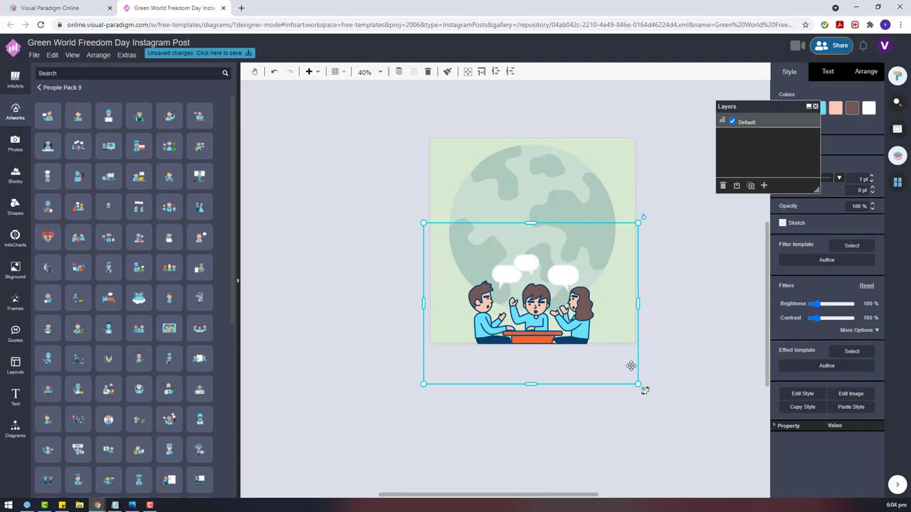
{"action": "left_click_drag", "start_coordinate": [744, 105], "coordinate": [631, 77]}
{"action": "left_click", "coordinate": [556, 165]}
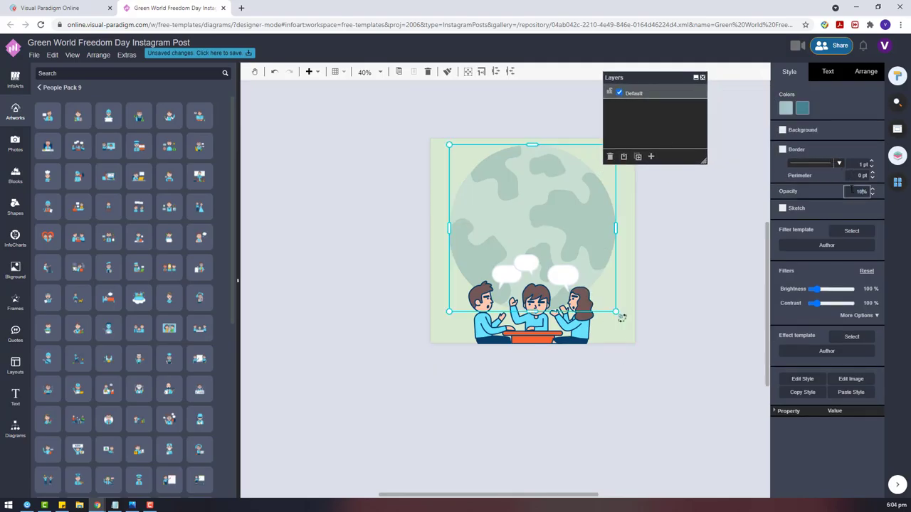
{"action": "key", "text": "Return"}
{"action": "left_click", "coordinate": [711, 423]}
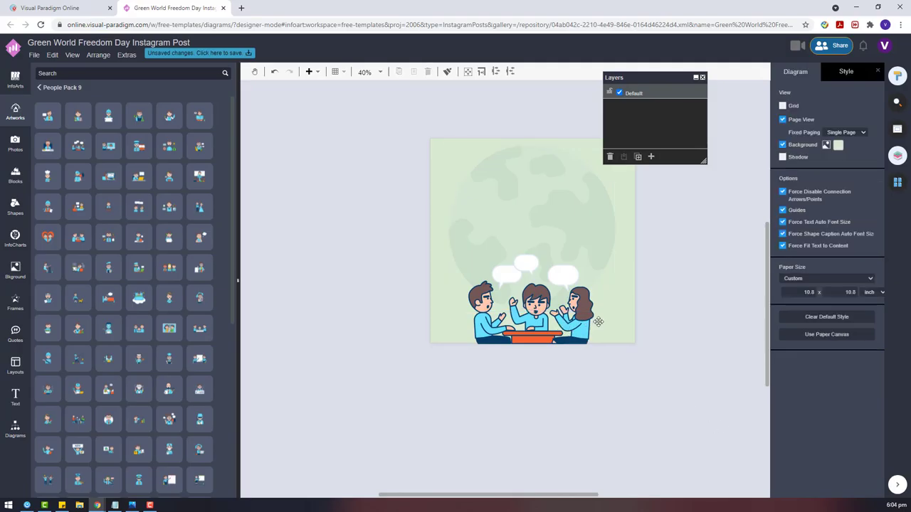
{"action": "left_click", "coordinate": [600, 322]}
{"action": "left_click", "coordinate": [801, 110]}
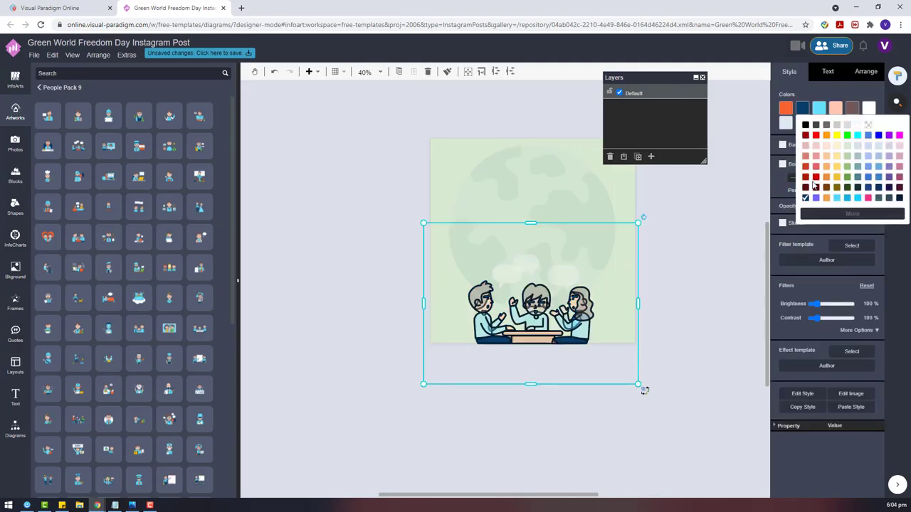
{"action": "left_click", "coordinate": [679, 283]}
{"action": "left_click", "coordinate": [631, 278]}
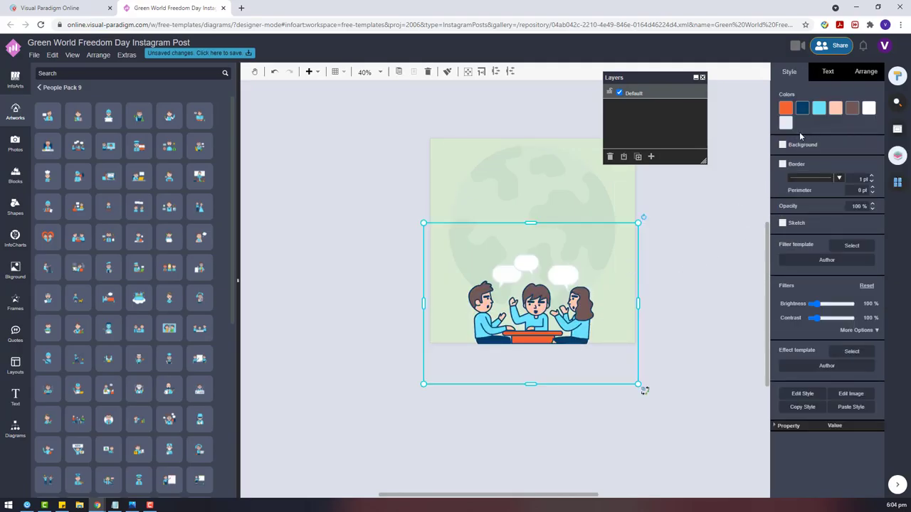
{"action": "left_click", "coordinate": [464, 147]}
Change the page background color to the dark blue used in the people artwork.
{"action": "left_click", "coordinate": [726, 198]}
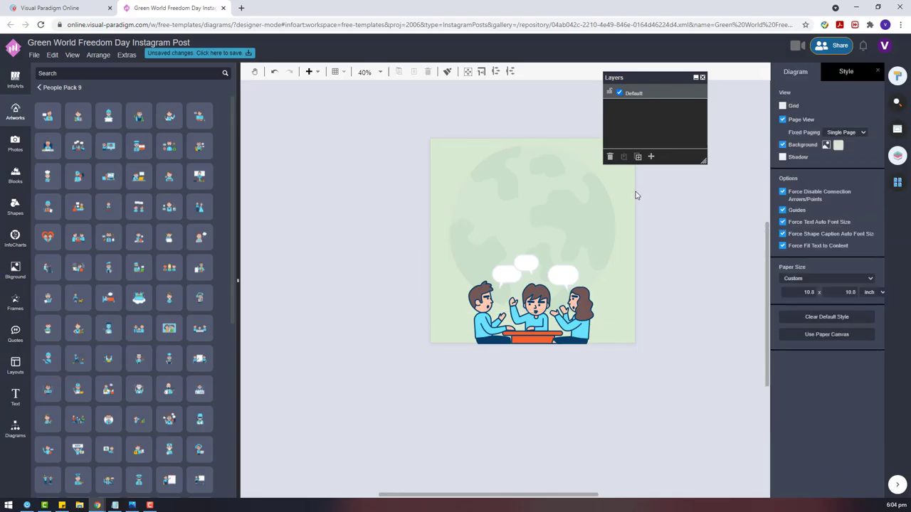
{"action": "left_click", "coordinate": [838, 145]}
{"action": "left_click", "coordinate": [807, 234]}
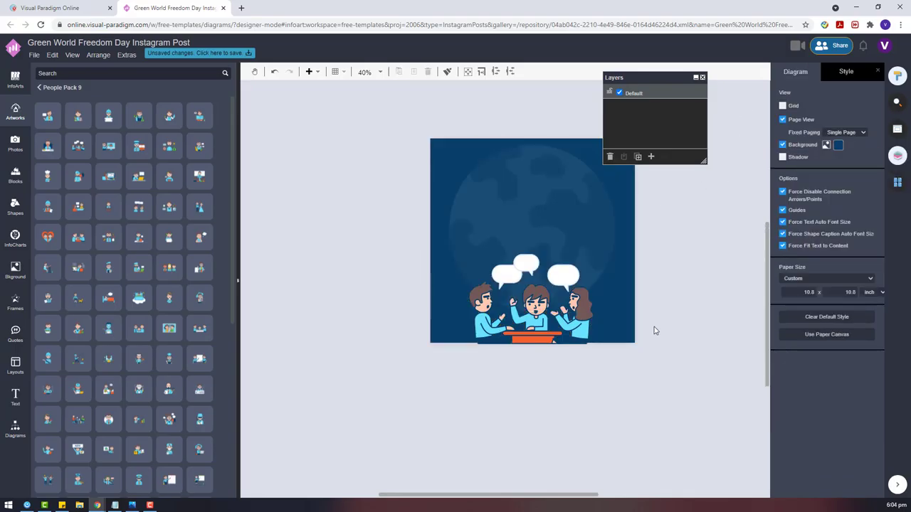
Recolor the globe's light base area from blue-grey to pale green.
{"action": "left_click", "coordinate": [621, 248]}
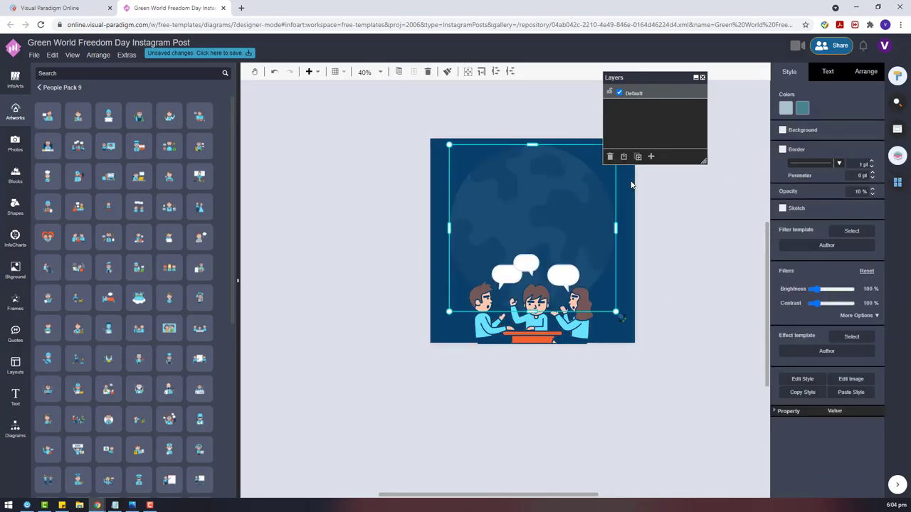
{"action": "left_click", "coordinate": [786, 108]}
{"action": "left_click", "coordinate": [832, 146]}
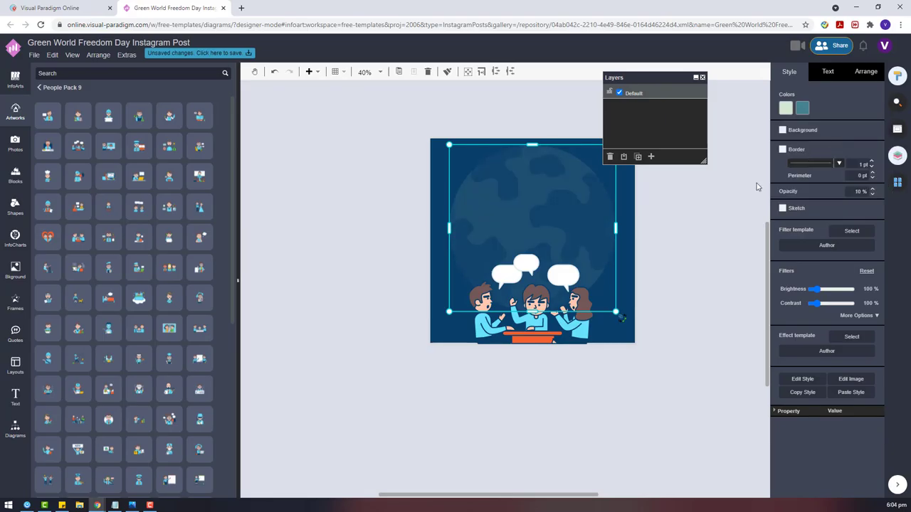
{"action": "left_click", "coordinate": [714, 217]}
{"action": "left_click", "coordinate": [567, 330]}
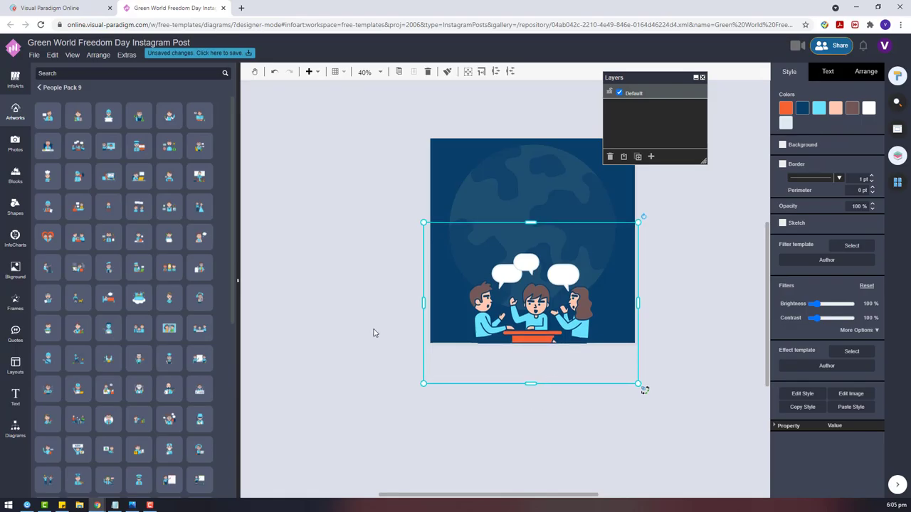
{"action": "left_click", "coordinate": [359, 268]}
{"action": "left_click", "coordinate": [543, 299]}
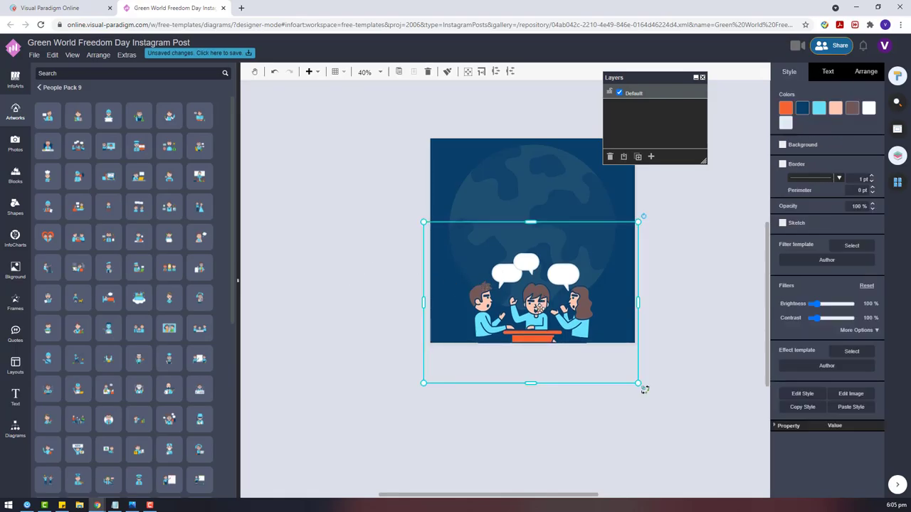
{"action": "left_click", "coordinate": [377, 262]}
Add a large text box above the page in the Alfa Slab One font, widened so its text fits on one line.
{"action": "scroll", "coordinate": [518, 259], "scroll_direction": "up", "scroll_amount": 3}
{"action": "double_click", "coordinate": [492, 178]}
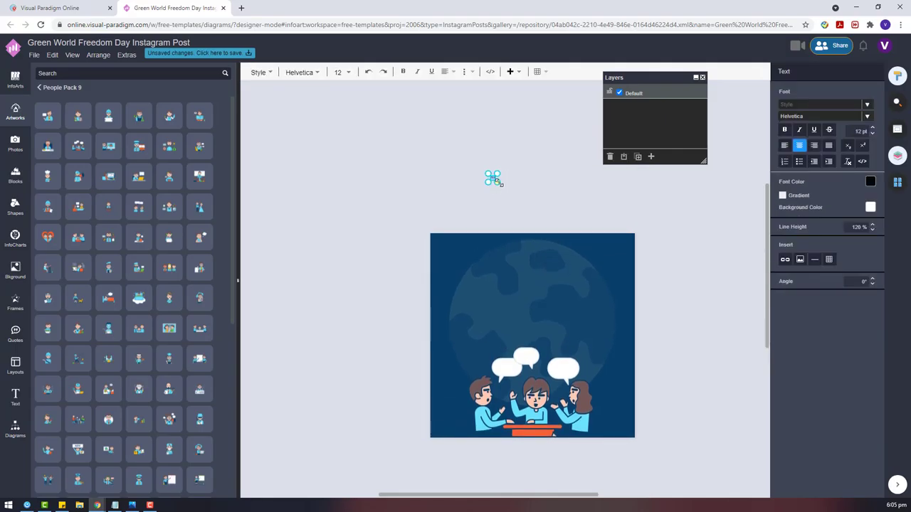
{"action": "left_click_drag", "start_coordinate": [493, 178], "coordinate": [545, 222]}
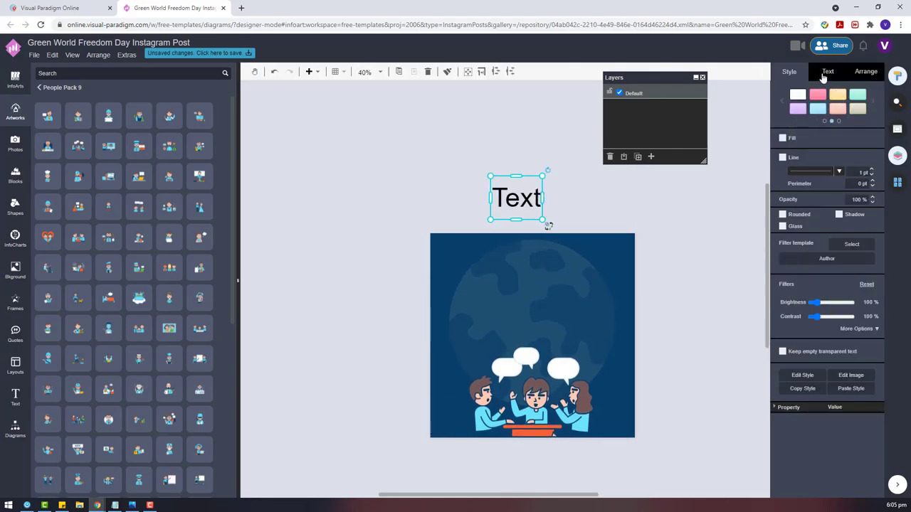
{"action": "left_click", "coordinate": [825, 72]}
{"action": "left_click", "coordinate": [813, 105]}
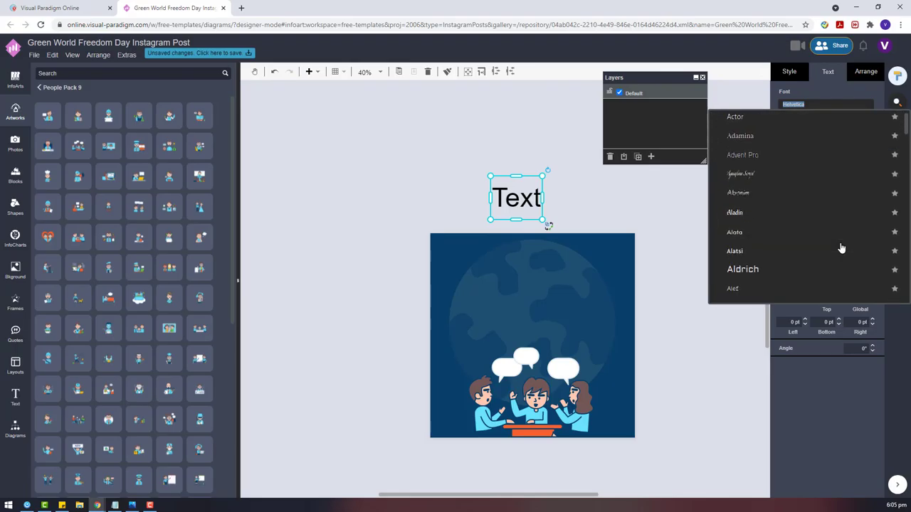
{"action": "scroll", "coordinate": [841, 248], "scroll_direction": "down", "scroll_amount": 5}
{"action": "left_click", "coordinate": [776, 234]}
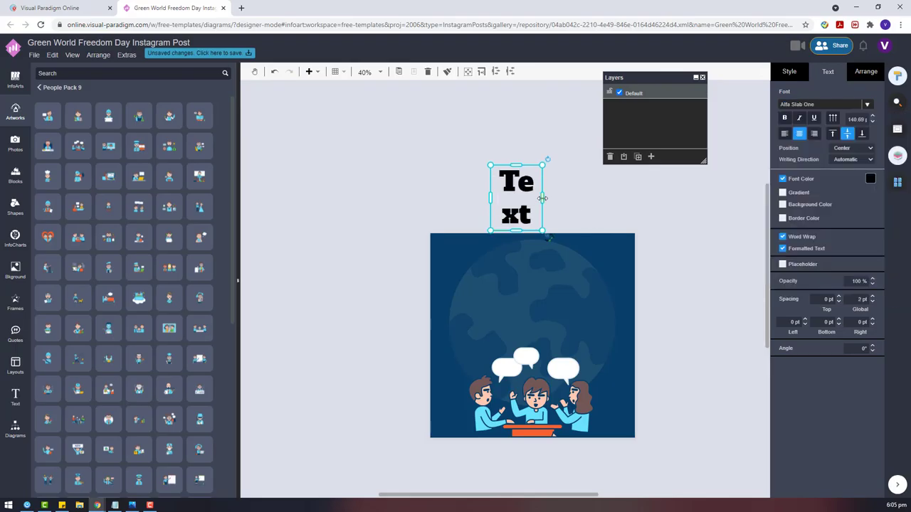
{"action": "left_click_drag", "start_coordinate": [542, 199], "coordinate": [622, 198]}
Color the new text white and replace the placeholder with PEACE.
{"action": "left_click", "coordinate": [870, 179]}
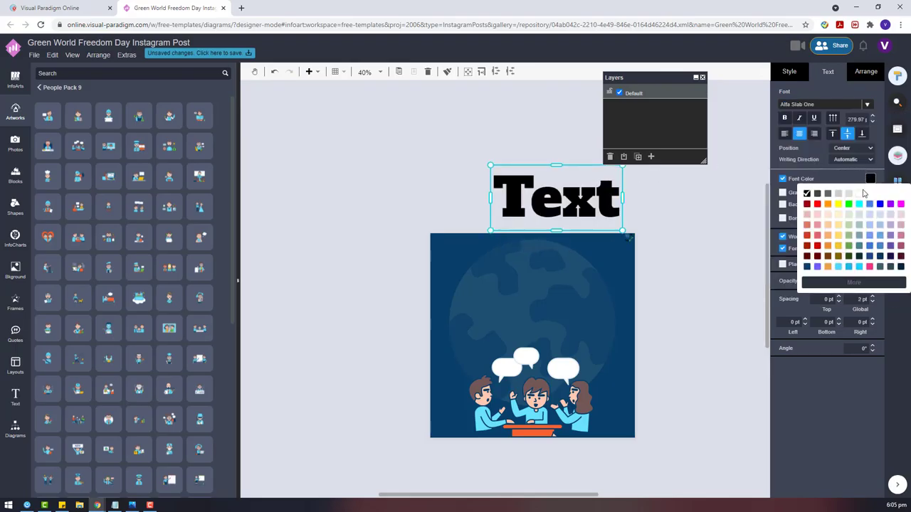
{"action": "left_click", "coordinate": [861, 197]}
{"action": "double_click", "coordinate": [540, 183]}
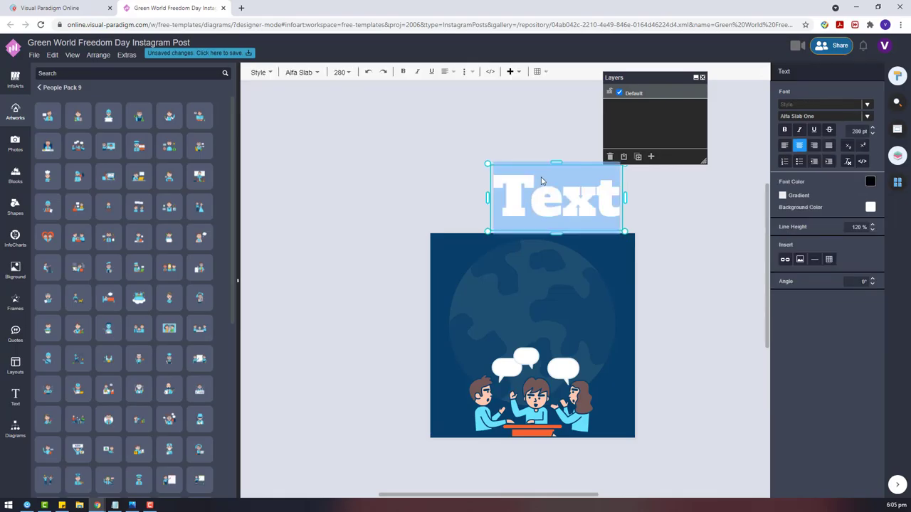
{"action": "type", "text": "PEACE"}
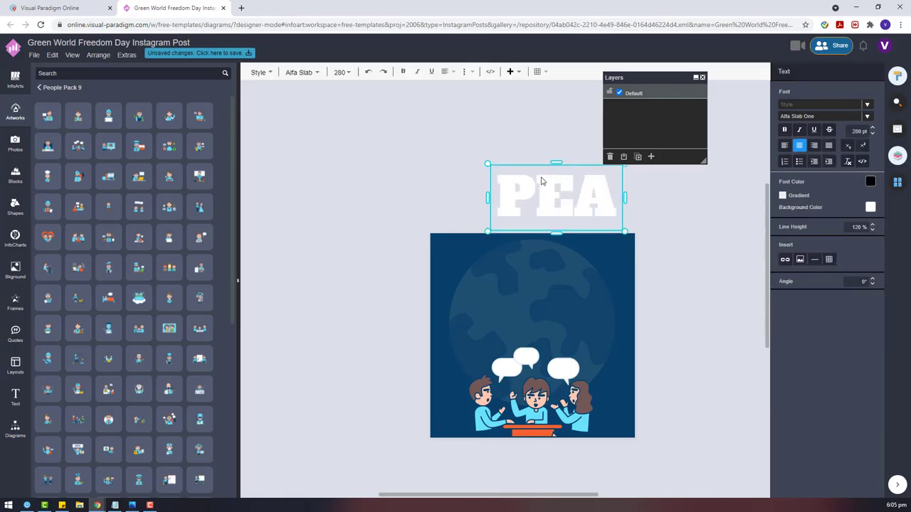
{"action": "left_click", "coordinate": [646, 207]}
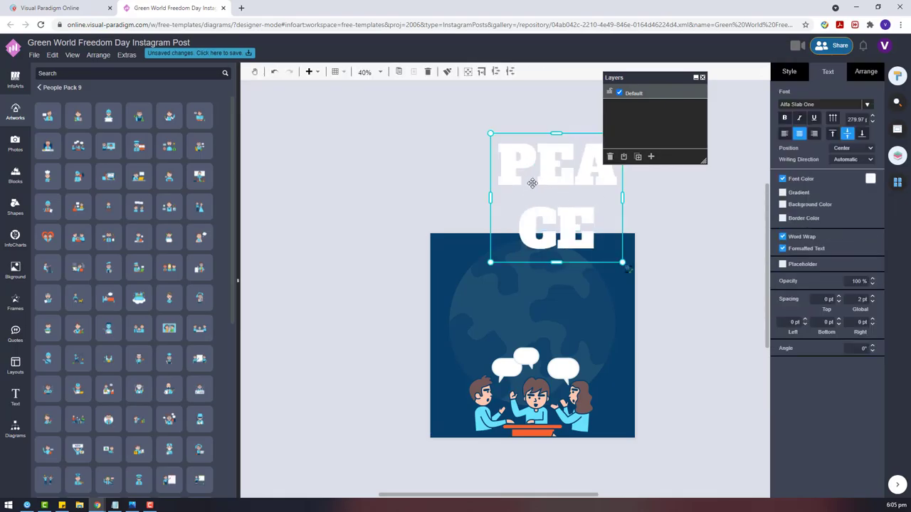
Fit PEACE on one line at about 188 pt and place it horizontally centered in the upper part of the page.
{"action": "left_click_drag", "start_coordinate": [628, 268], "coordinate": [625, 265]}
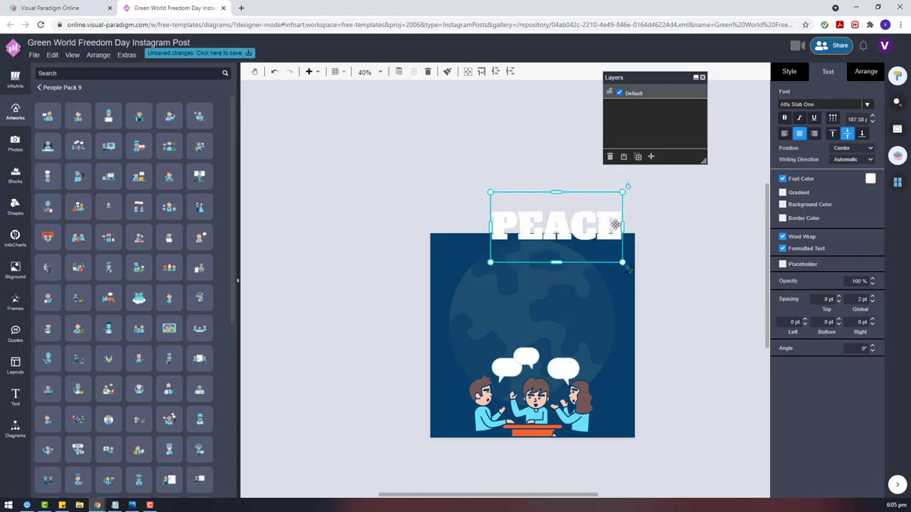
{"action": "left_click_drag", "start_coordinate": [598, 226], "coordinate": [552, 292]}
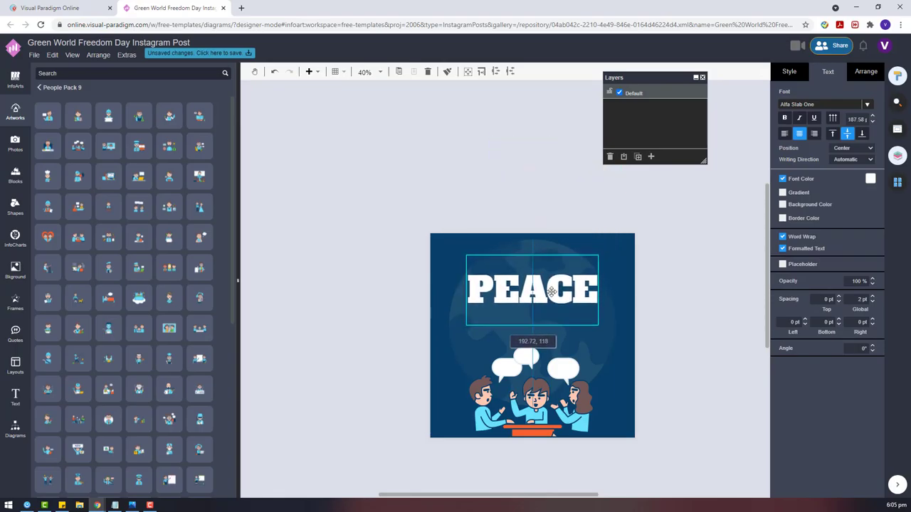
{"action": "left_click", "coordinate": [553, 433]}
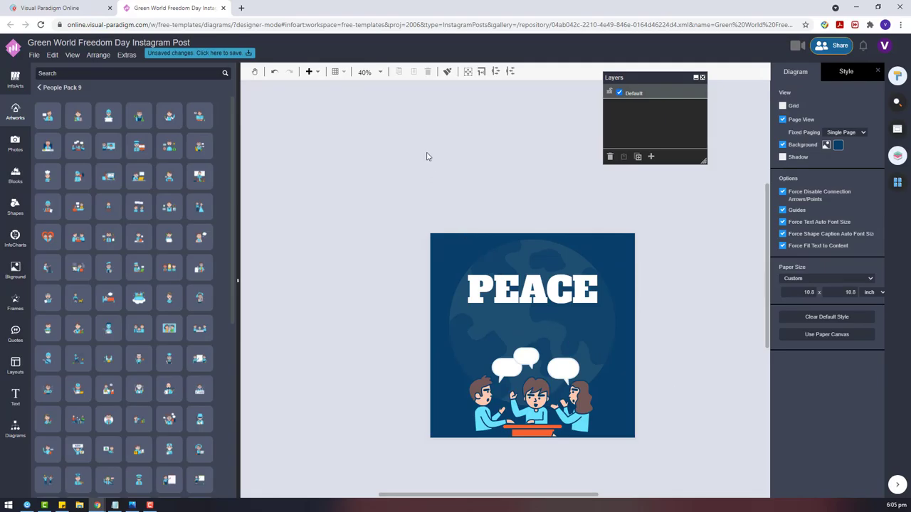
Add a second, wide text box above the page reading MAKES THE WORLD A BETTER PLACE.
{"action": "left_click", "coordinate": [399, 158]}
{"action": "left_click_drag", "start_coordinate": [398, 159], "coordinate": [535, 151]}
{"action": "double_click", "coordinate": [462, 149]}
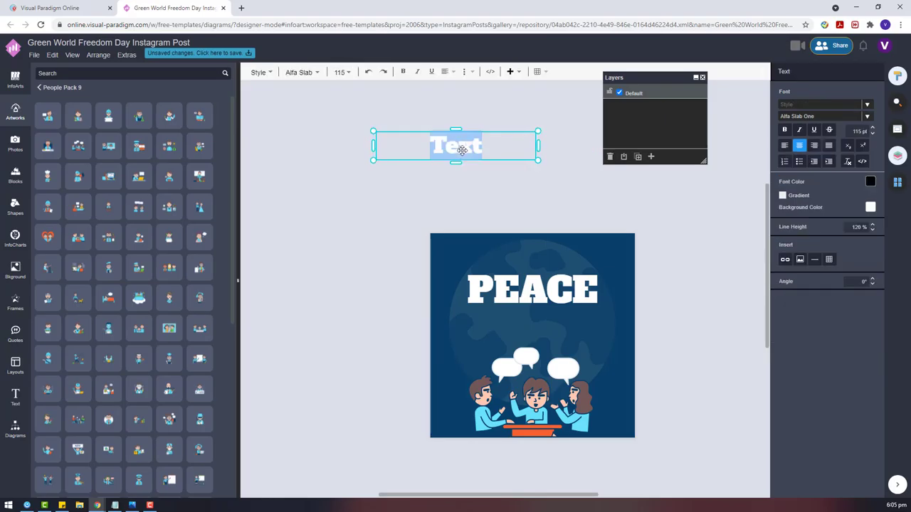
{"action": "type", "text": "MAKE"}
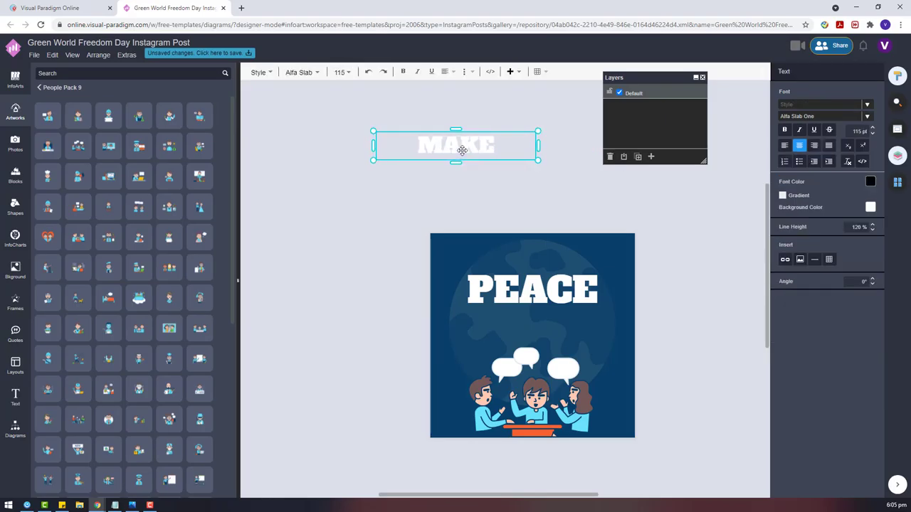
{"action": "type", "text": "S T"}
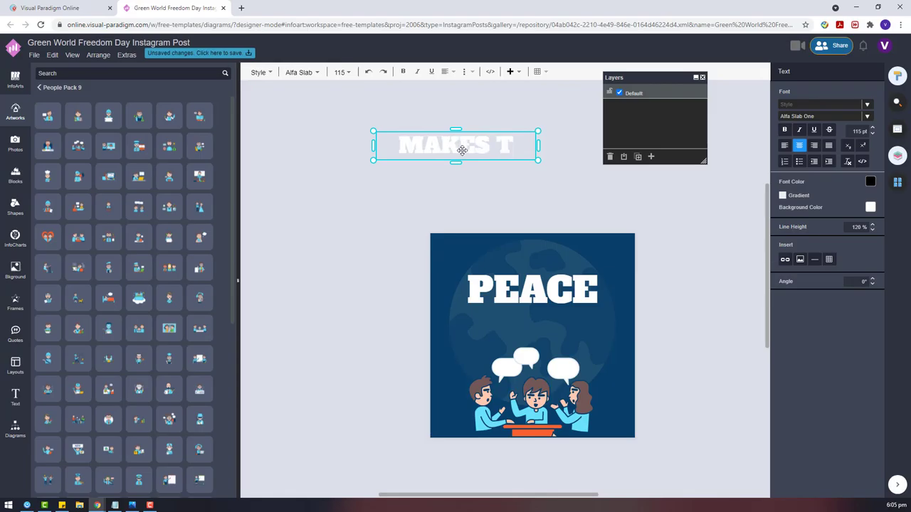
{"action": "type", "text": "HE WORL"}
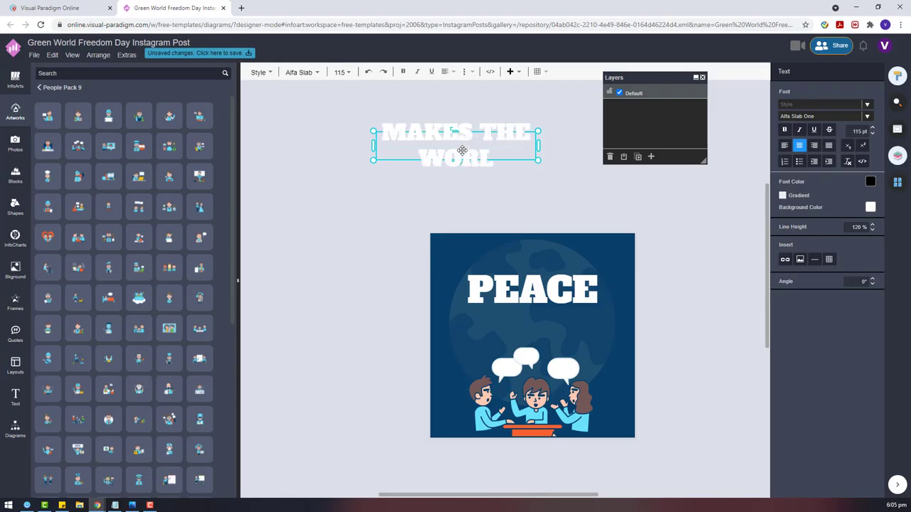
{"action": "type", "text": "D A BETTE"}
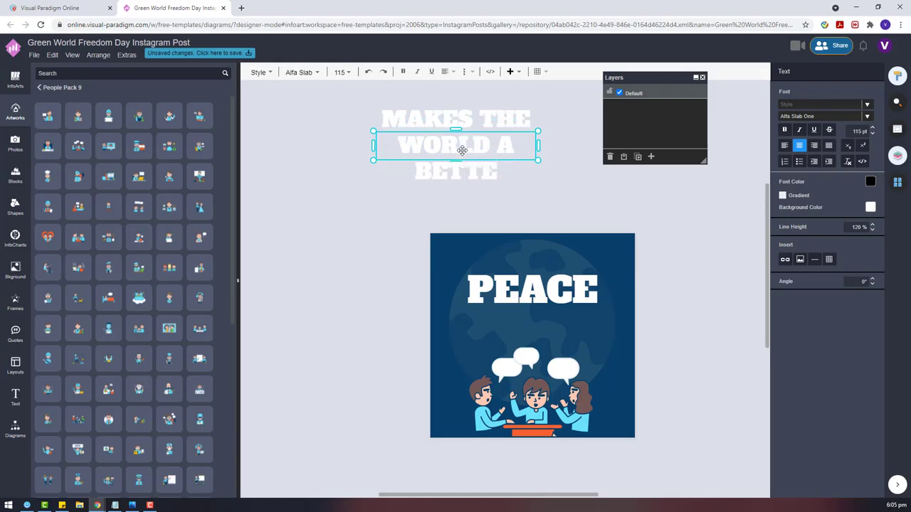
{"action": "type", "text": "R PLACE"}
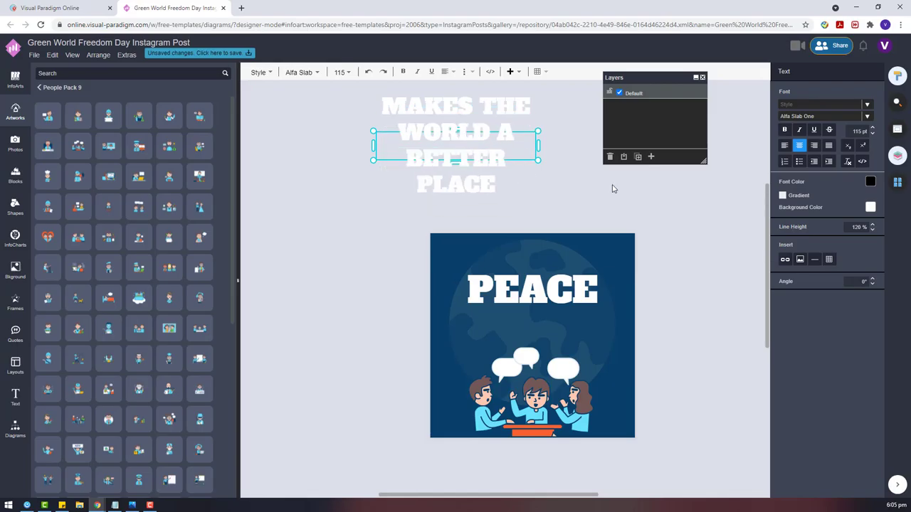
{"action": "left_click", "coordinate": [598, 189]}
Fit the tagline on two lines at about 67 pt and place it centered directly below PEACE.
{"action": "left_click", "coordinate": [465, 93]}
{"action": "left_click_drag", "start_coordinate": [455, 93], "coordinate": [581, 189]}
{"action": "left_click_drag", "start_coordinate": [486, 176], "coordinate": [558, 323]}
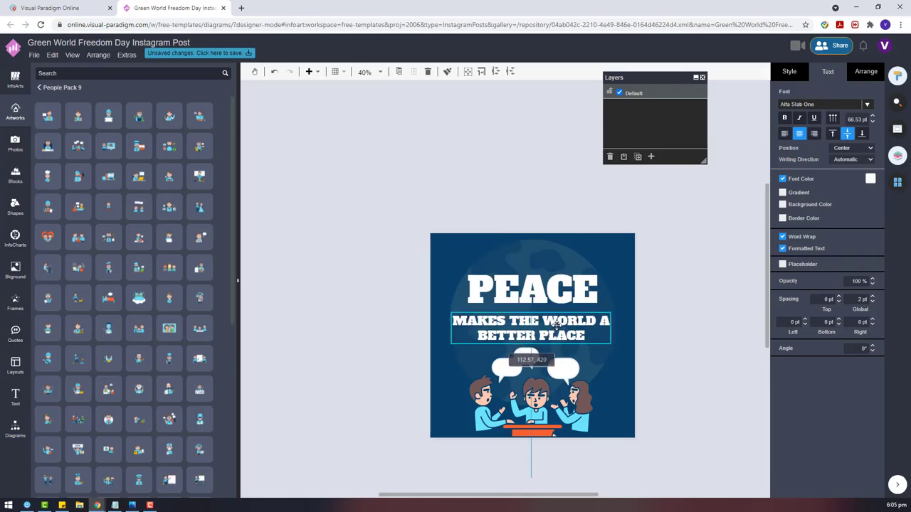
Set the tagline's font to Abril Fatface.
{"action": "left_click", "coordinate": [846, 108]}
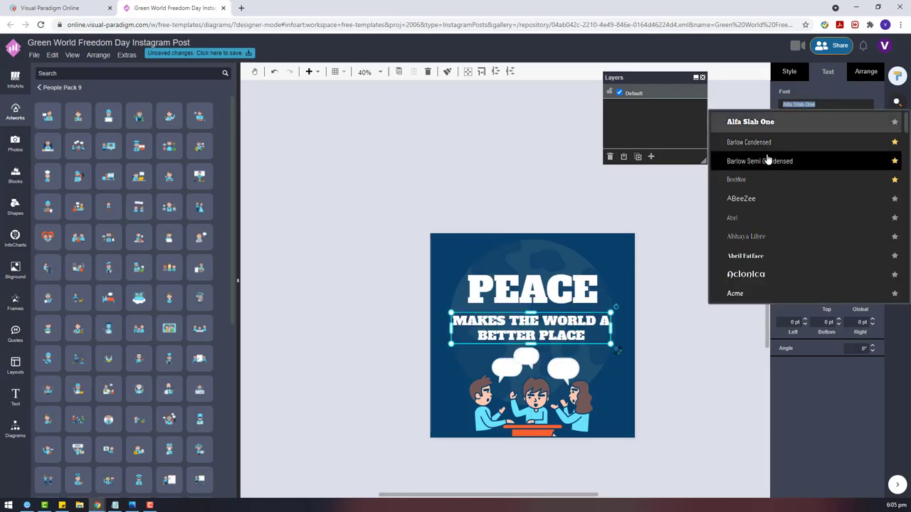
{"action": "left_click", "coordinate": [768, 162]}
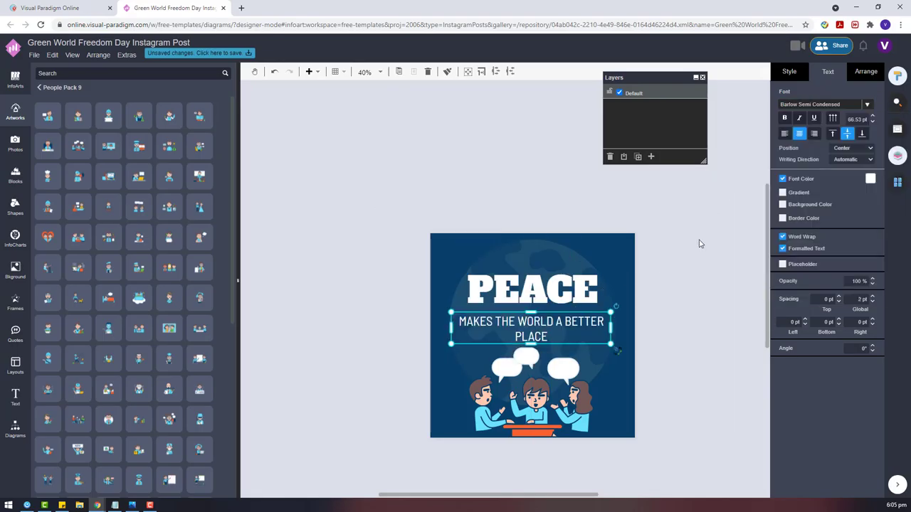
{"action": "left_click", "coordinate": [809, 107]}
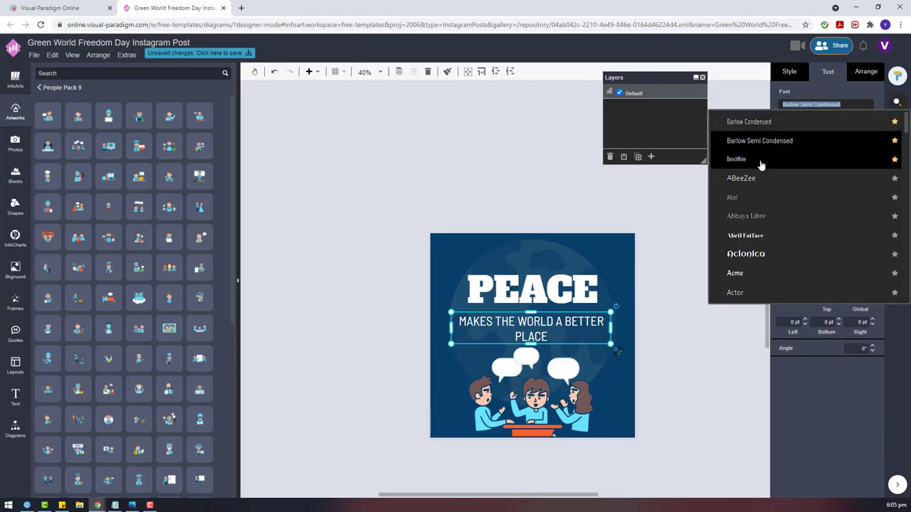
{"action": "left_click", "coordinate": [752, 236]}
{"action": "left_click", "coordinate": [675, 302]}
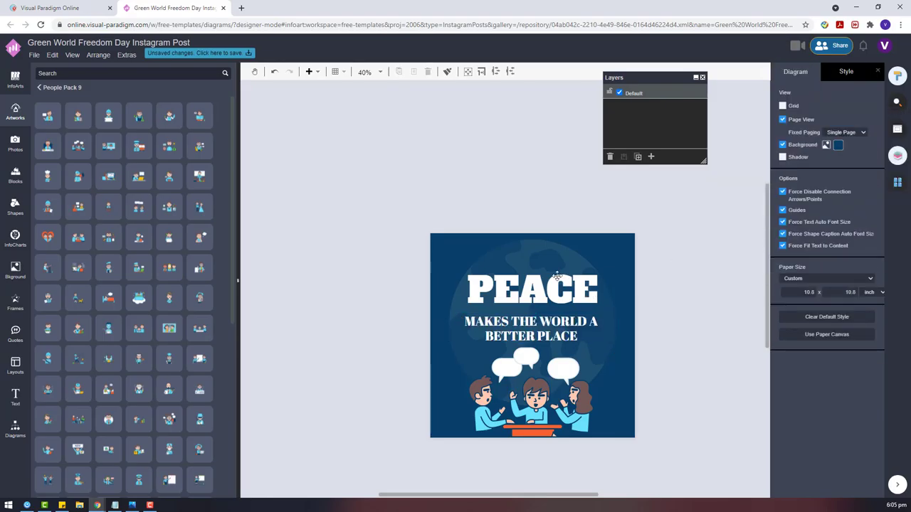
Center the globe, both text lines and the people artwork horizontally with one another, and adjust their position on the page slightly.
{"action": "left_click_drag", "start_coordinate": [411, 212], "coordinate": [663, 458]}
{"action": "left_click", "coordinate": [868, 73]}
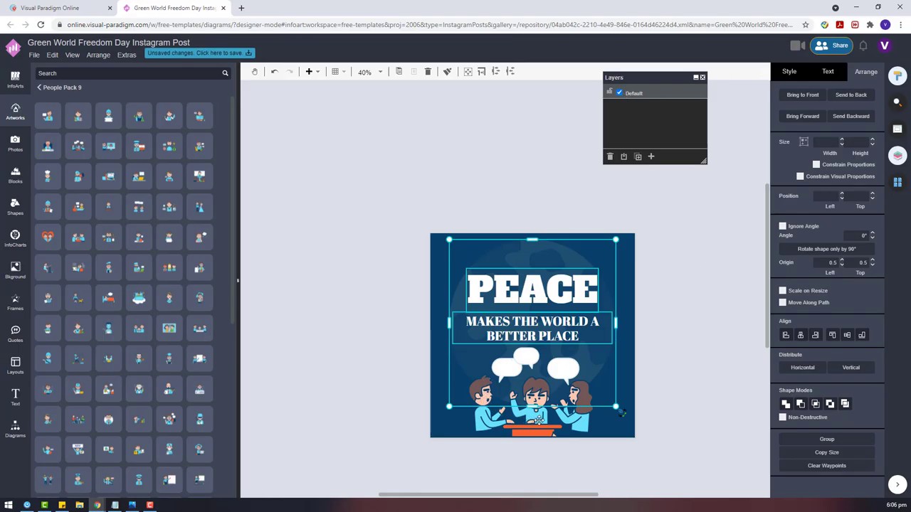
{"action": "left_click_drag", "start_coordinate": [622, 413], "coordinate": [644, 483]}
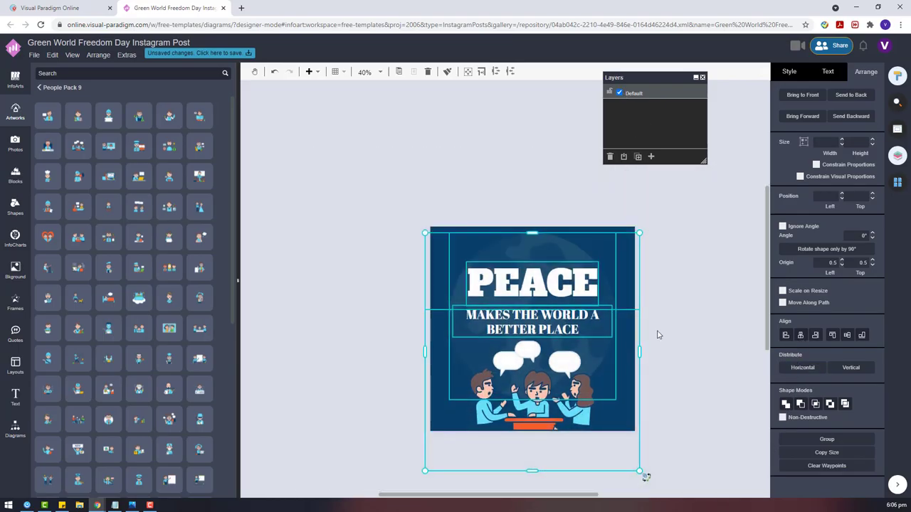
{"action": "left_click_drag", "start_coordinate": [548, 284], "coordinate": [548, 288]}
{"action": "left_click", "coordinate": [688, 317]}
Recolor the tagline with the orange of the table in the people artwork and nudge it slightly up toward PEACE.
{"action": "left_click", "coordinate": [573, 325]}
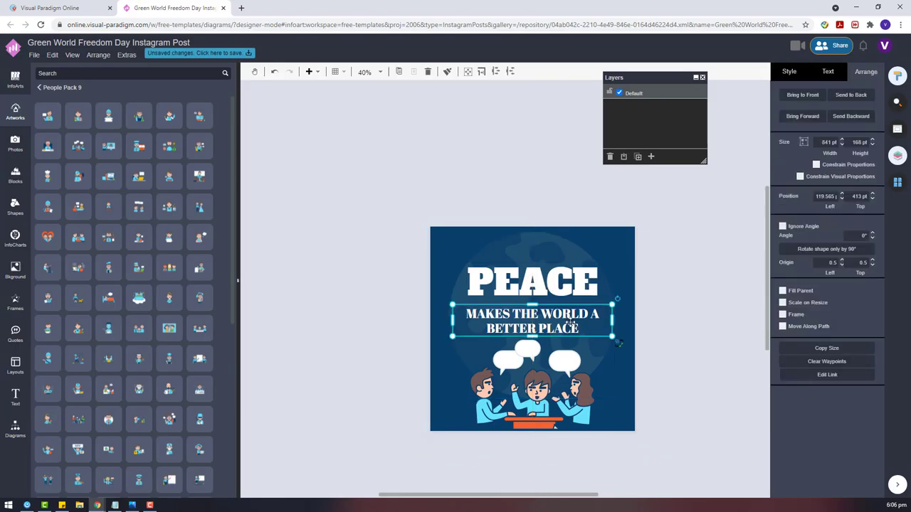
{"action": "left_click", "coordinate": [571, 403]}
{"action": "left_click", "coordinate": [789, 71]}
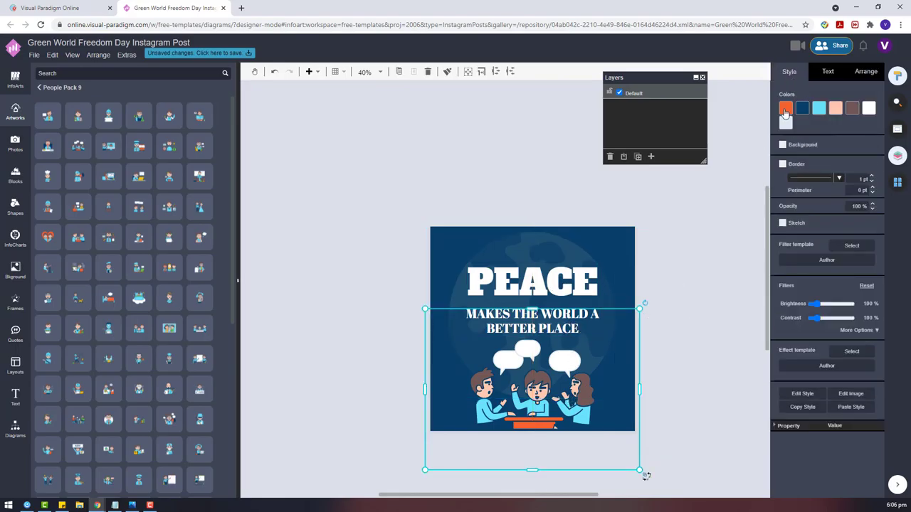
{"action": "left_click", "coordinate": [786, 109]}
{"action": "left_click", "coordinate": [789, 199]}
{"action": "left_click", "coordinate": [555, 313]}
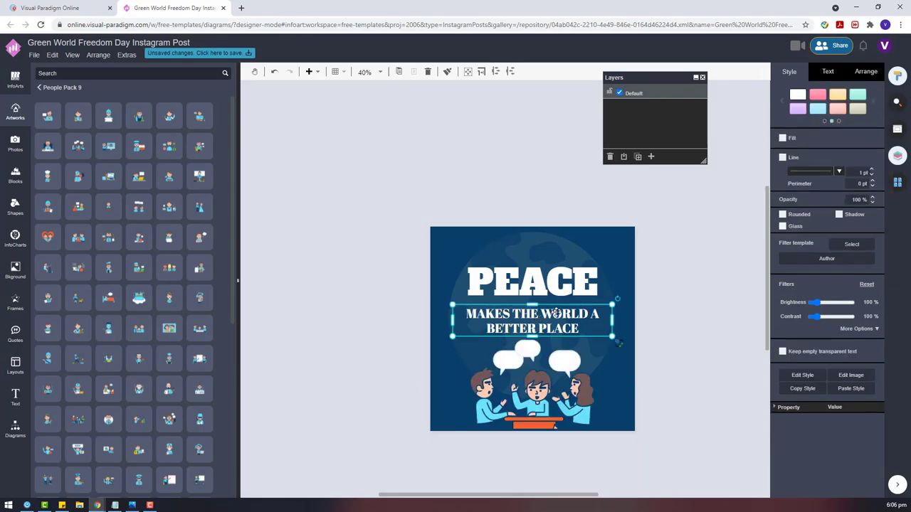
{"action": "left_click", "coordinate": [870, 178]}
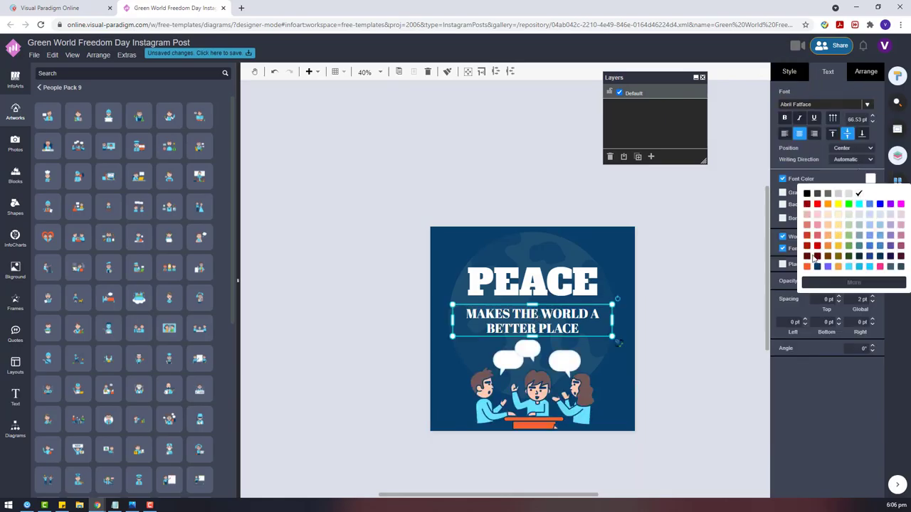
{"action": "left_click", "coordinate": [807, 267]}
{"action": "left_click", "coordinate": [678, 302]}
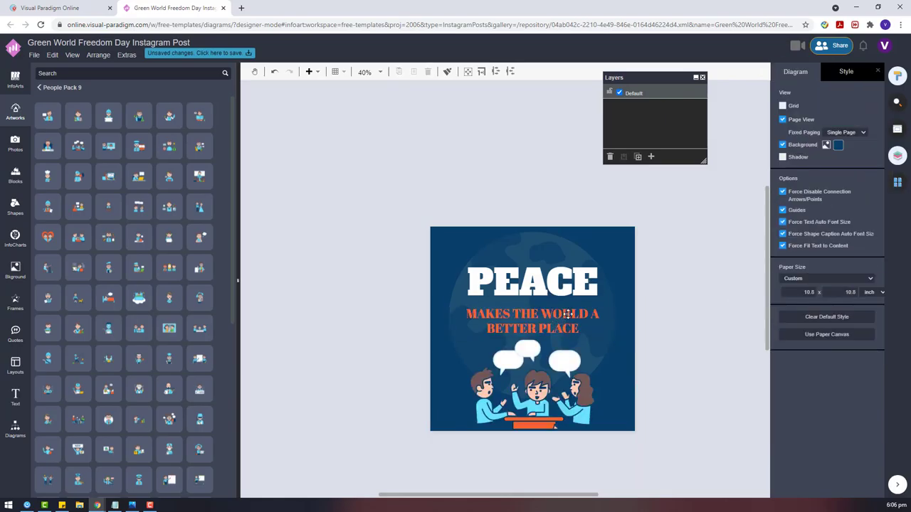
{"action": "left_click", "coordinate": [568, 313]}
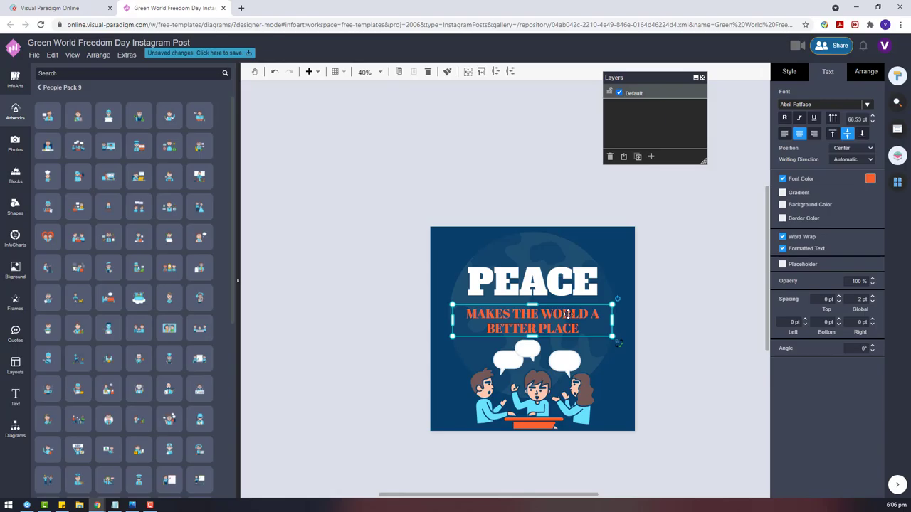
{"action": "left_click", "coordinate": [689, 298]}
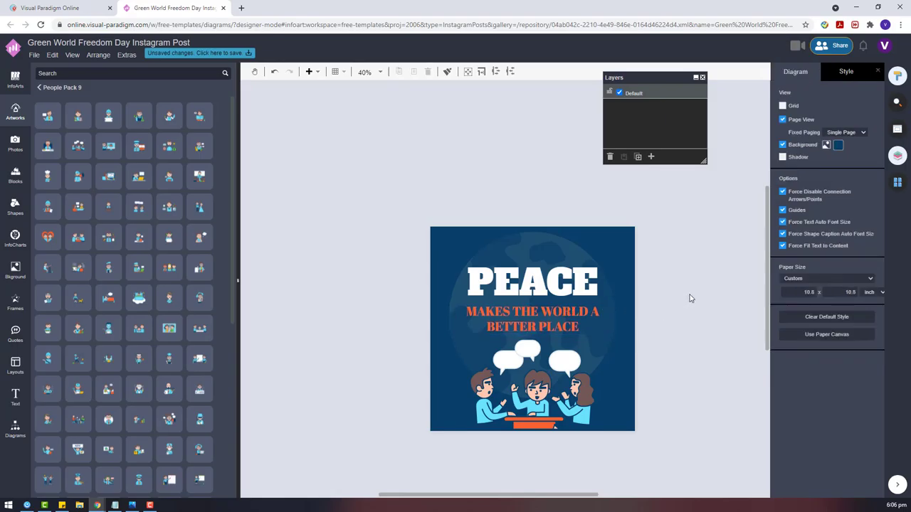
Rename the file as National Peace Maker Conference Instagram Post.
{"action": "left_click", "coordinate": [34, 55]}
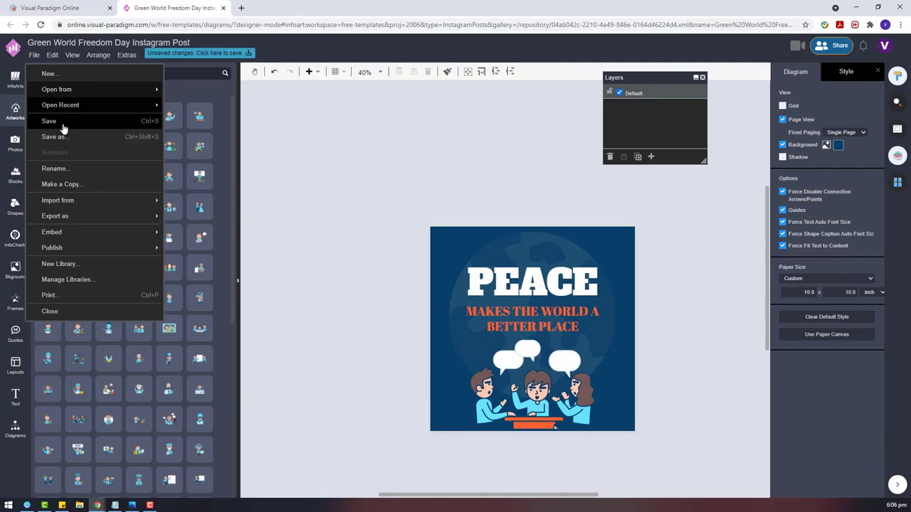
{"action": "left_click", "coordinate": [56, 168]}
{"action": "left_click", "coordinate": [472, 200]}
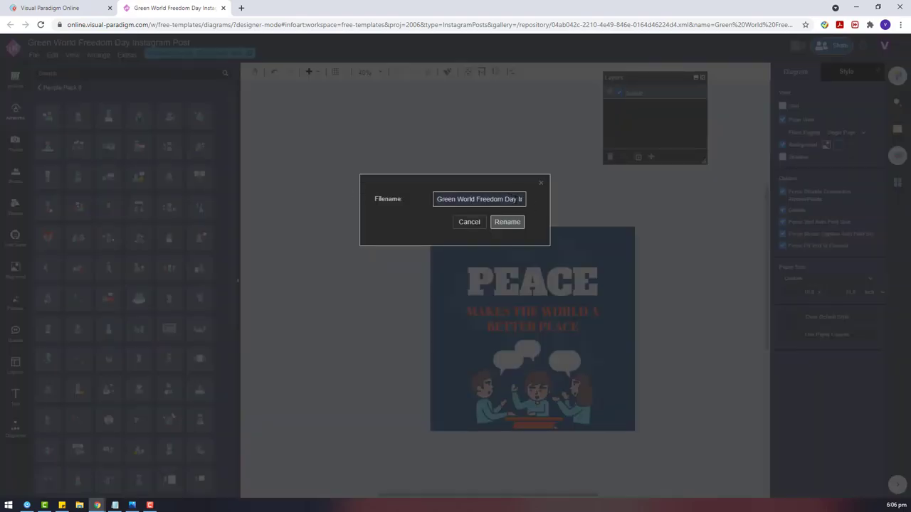
{"action": "key", "text": "ctrl+a"}
{"action": "key", "text": "BackSpace"}
{"action": "type", "text": "nATION"}
{"action": "key", "text": "ctrl+BackSpace"}
{"action": "type", "text": "N"}
{"action": "type", "text": "arional P"}
{"action": "type", "text": "eace "}
{"action": "type", "text": "Maker C"}
{"action": "type", "text": "onfer"}
{"action": "type", "text": "ence"}
{"action": "right_click", "coordinate": [438, 200]}
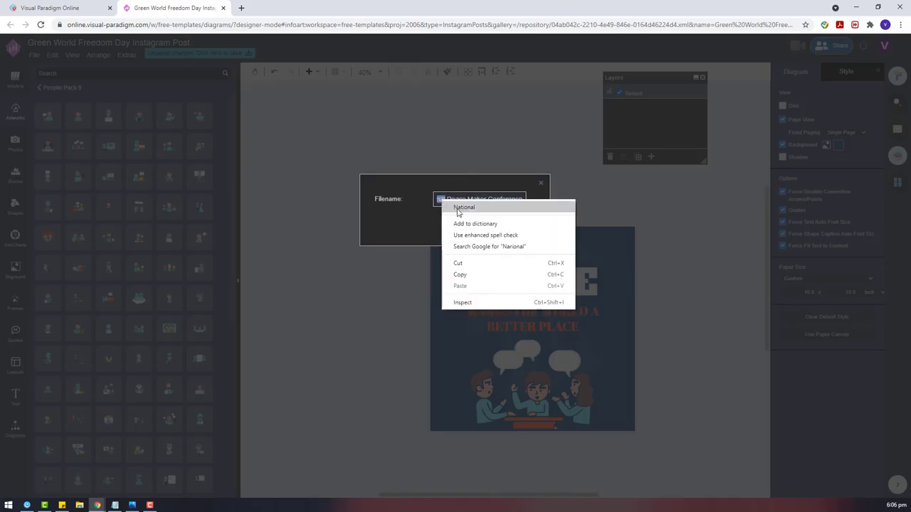
{"action": "left_click", "coordinate": [461, 207]}
{"action": "left_click", "coordinate": [506, 222]}
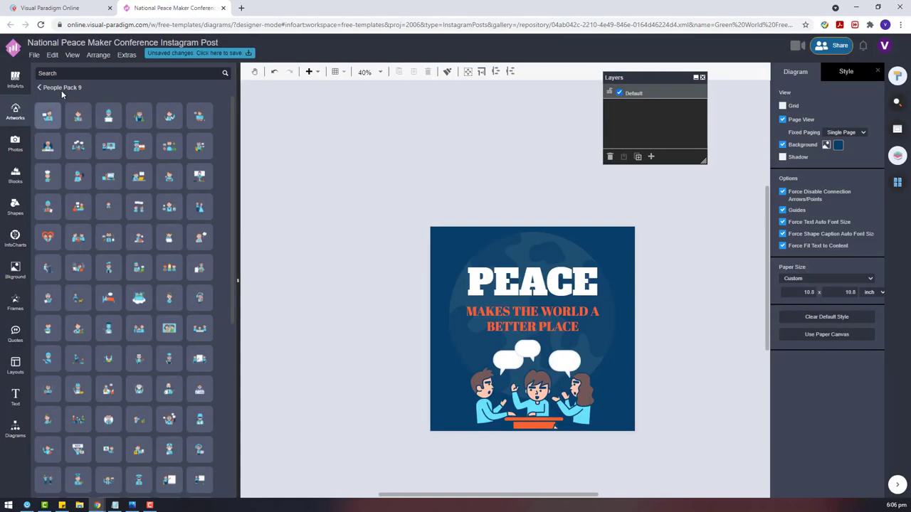
Save the renamed design to the VP Online storage.
{"action": "left_click", "coordinate": [34, 55]}
{"action": "left_click", "coordinate": [44, 121]}
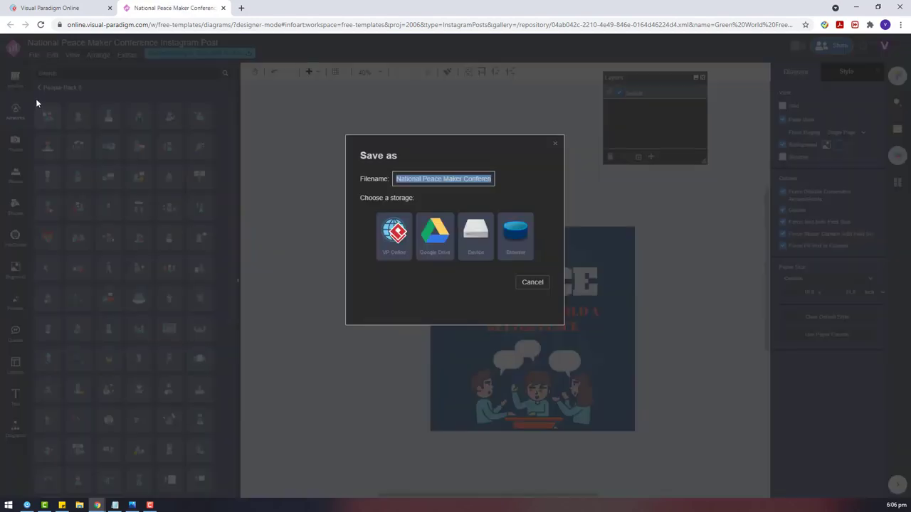
{"action": "left_click", "coordinate": [401, 254]}
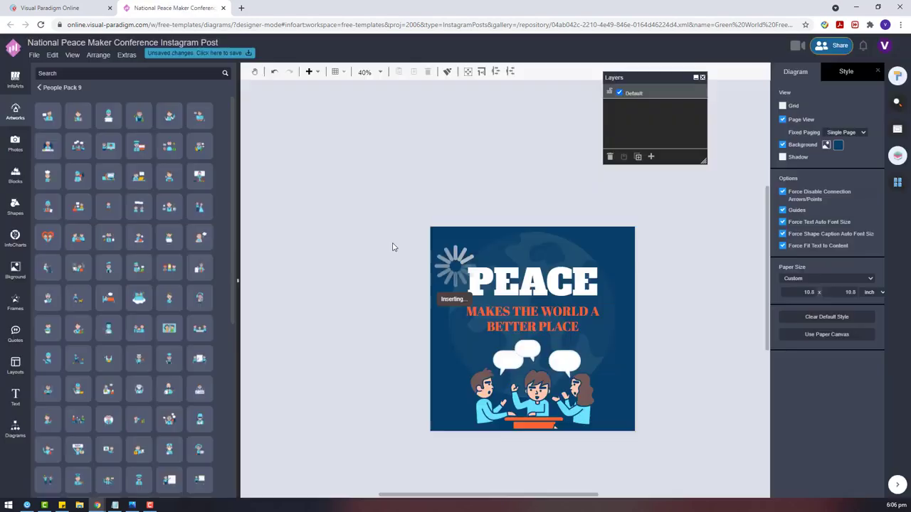
Download the design as a JPG image at 100% zoom with border width 0, and open the downloaded file.
{"action": "left_click", "coordinate": [33, 55]}
{"action": "mouse_move", "coordinate": [118, 217]}
{"action": "left_click", "coordinate": [222, 233]}
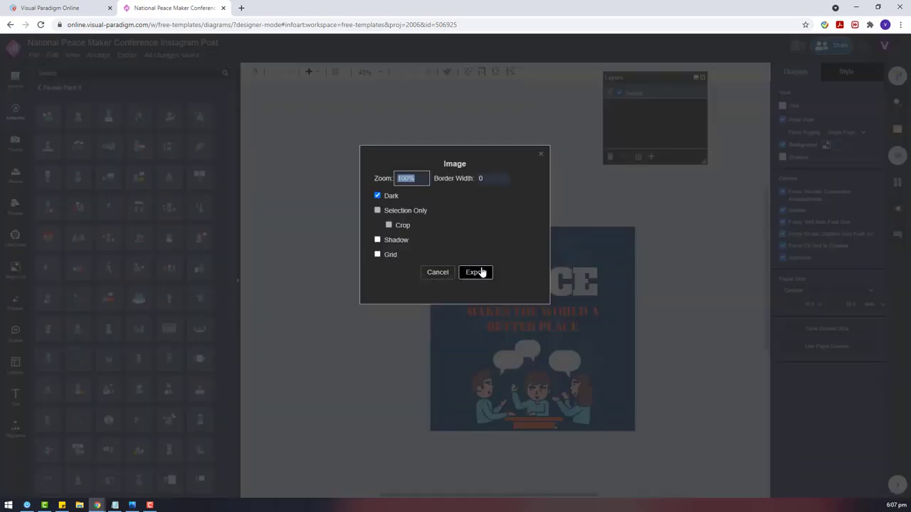
{"action": "left_click", "coordinate": [487, 271]}
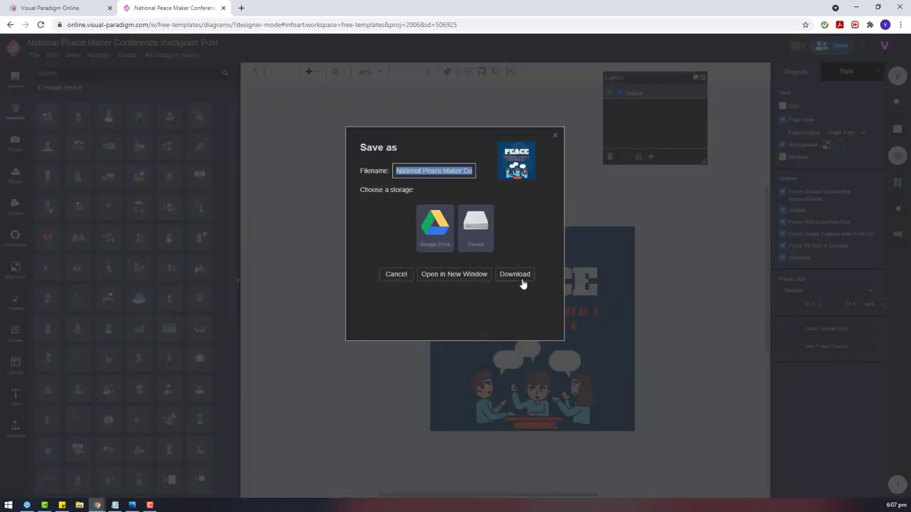
{"action": "left_click", "coordinate": [520, 277]}
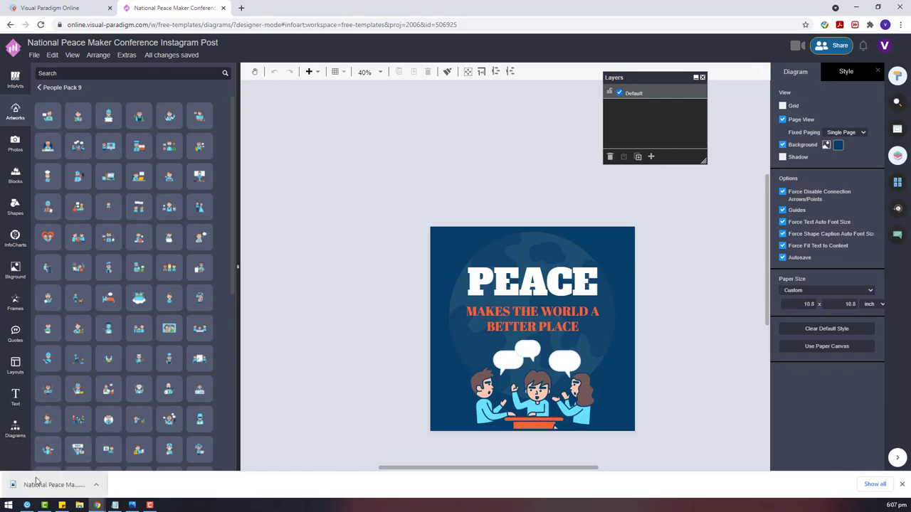
{"action": "left_click", "coordinate": [43, 485]}
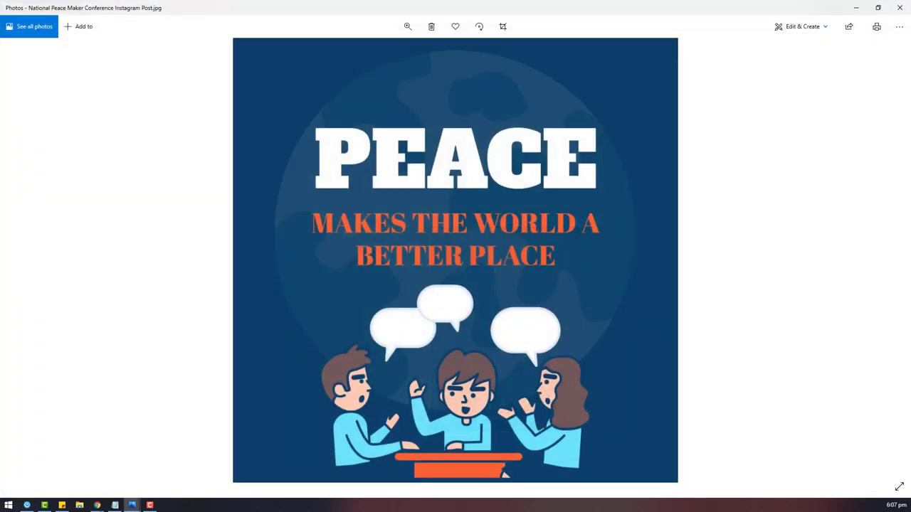